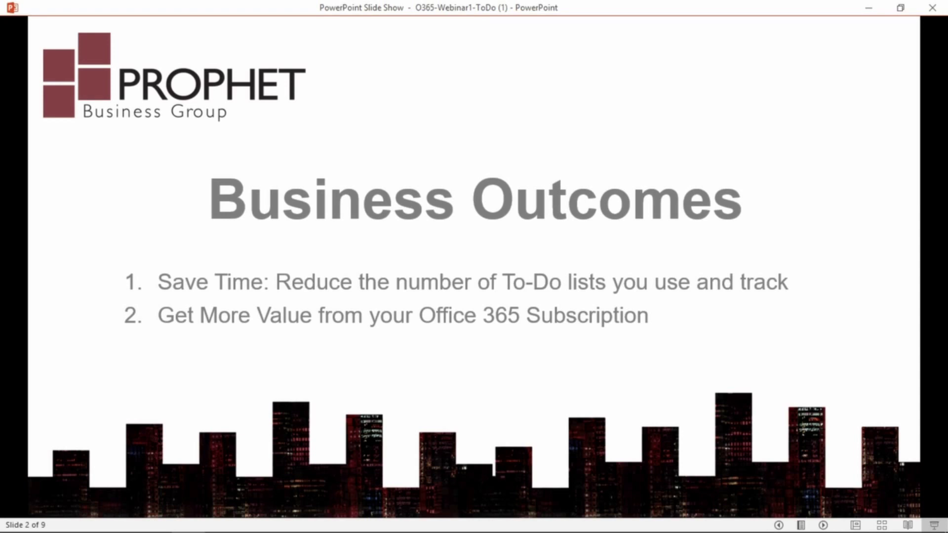
Advance through the Microsoft To-Do, What it is and What it is not slides to Demonstration.
{"action": "key", "text": "Right"}
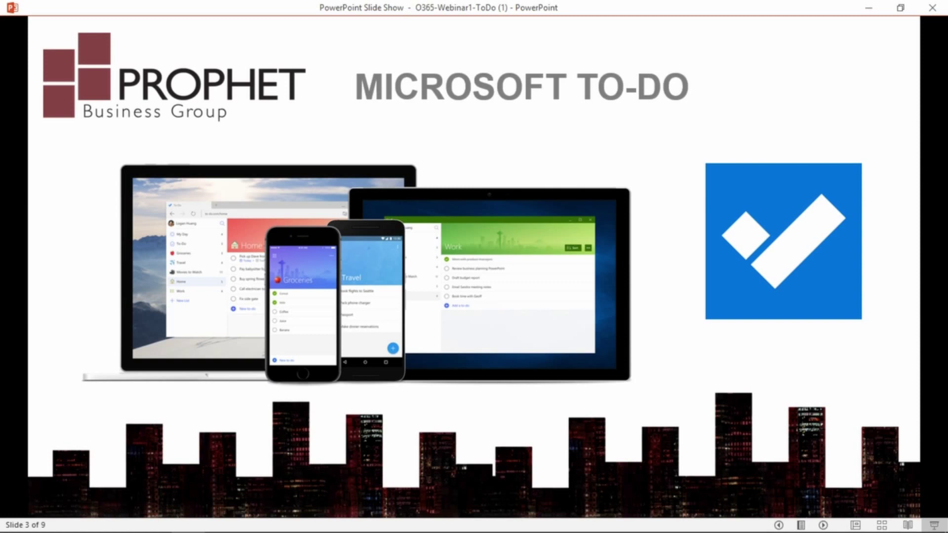
{"action": "key", "text": "Right"}
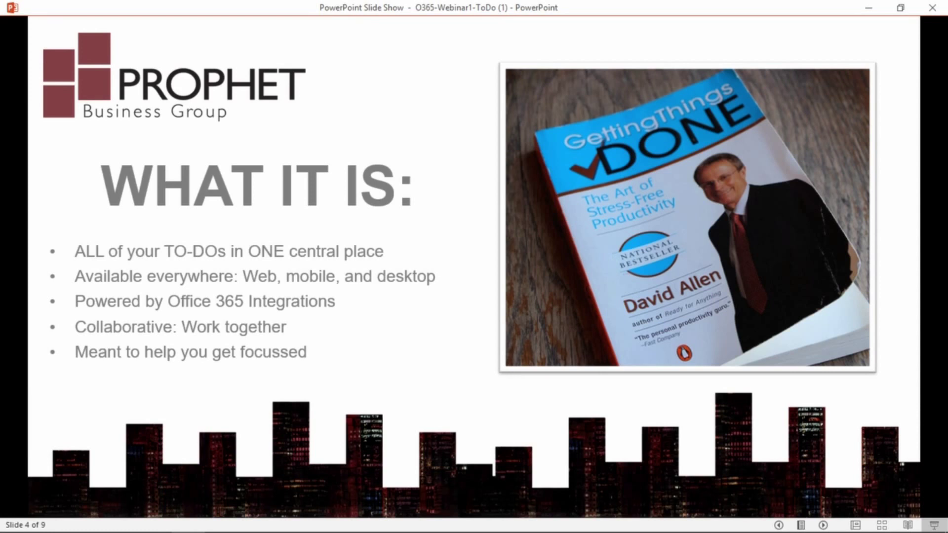
{"action": "key", "text": "Right"}
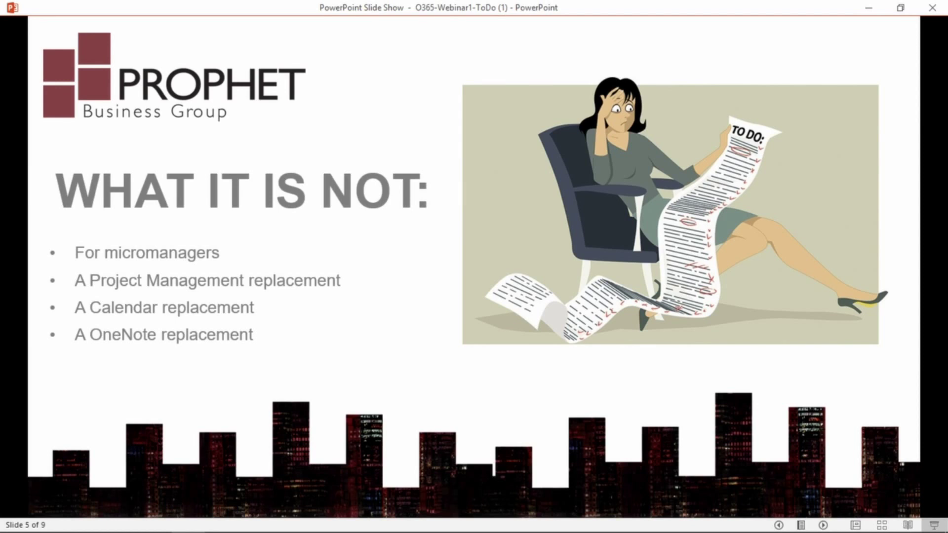
{"action": "key", "text": "Right"}
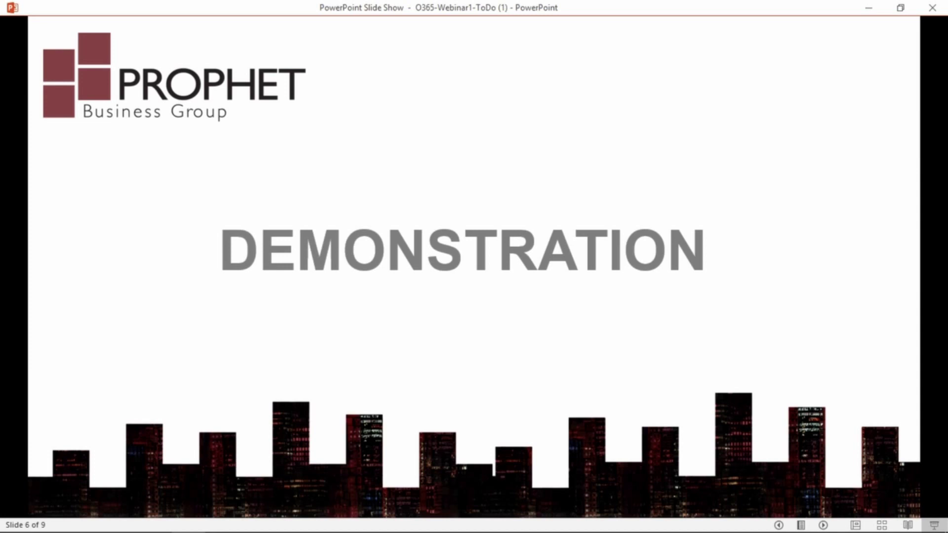
Switch from the slideshow to the Office 365 home page in Chrome.
{"action": "key", "text": "alt+Tab"}
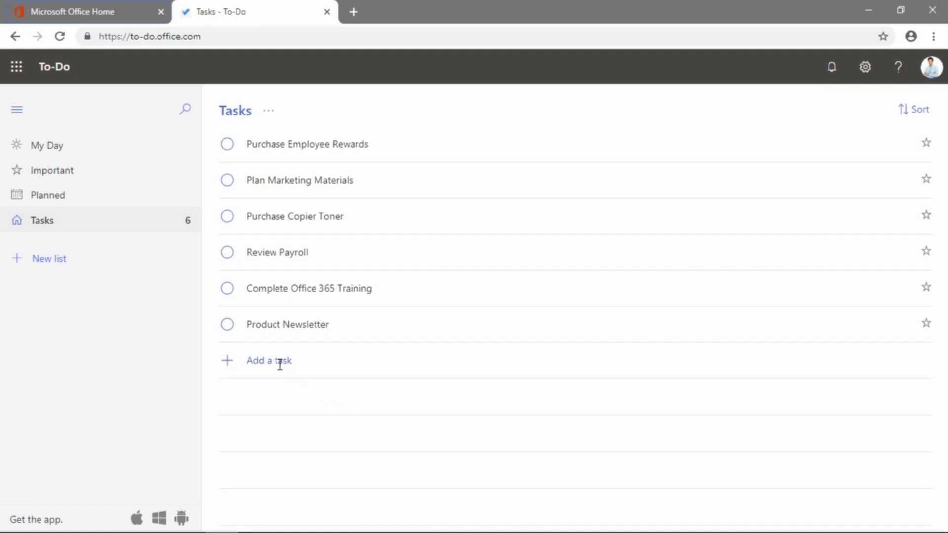
Enter the new tasks 'Review Competitors Websites' and 'Pickup Marys Car', then stop adding tasks.
{"action": "left_click", "coordinate": [260, 364]}
{"action": "type", "text": "Re"}
{"action": "type", "text": "view Compet"}
{"action": "type", "text": "itors Web"}
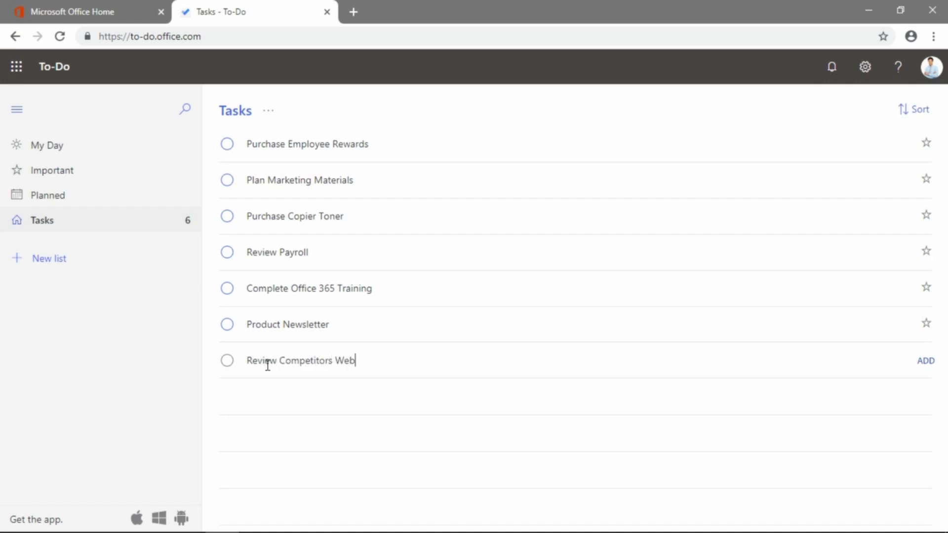
{"action": "type", "text": "sites"}
{"action": "key", "text": "Return"}
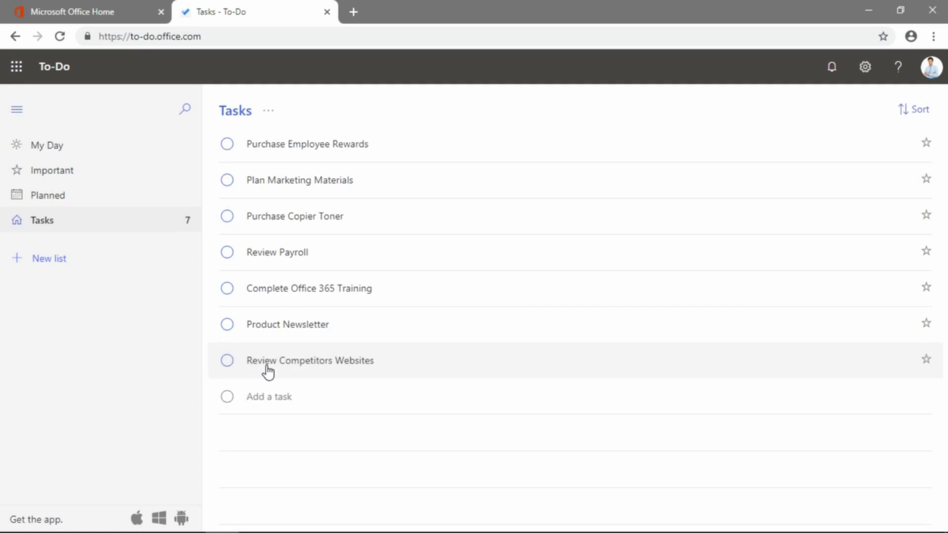
{"action": "type", "text": "Pickup "}
{"action": "type", "text": "Ma"}
{"action": "type", "text": "rys Car"}
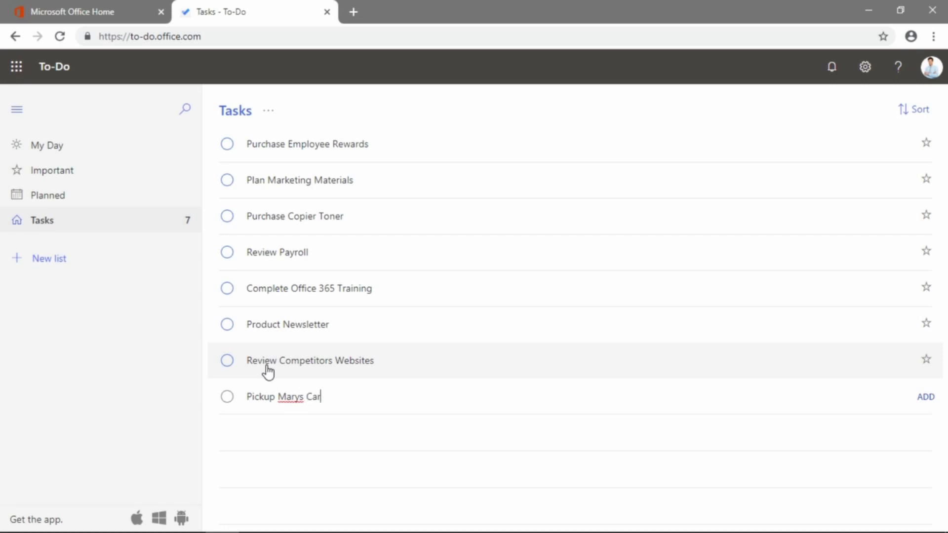
{"action": "key", "text": "Return"}
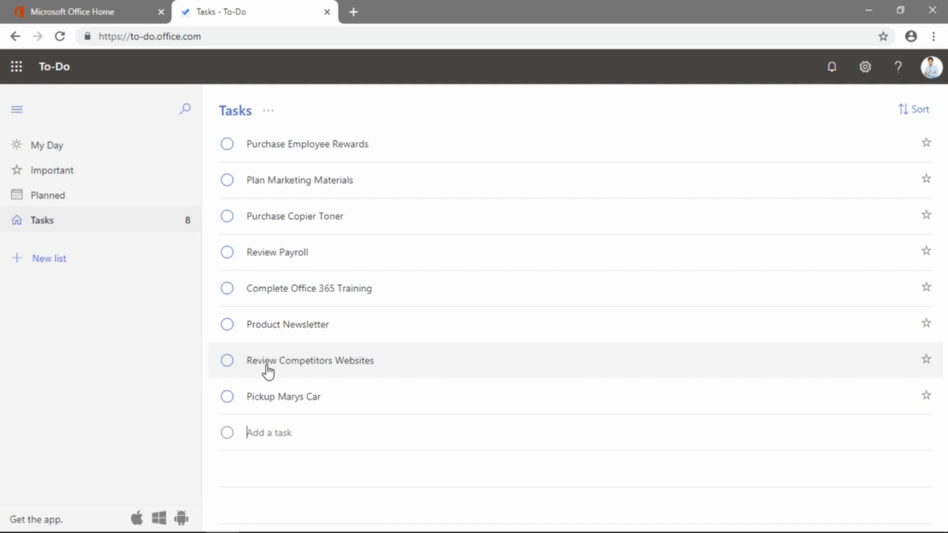
{"action": "key", "text": "Escape"}
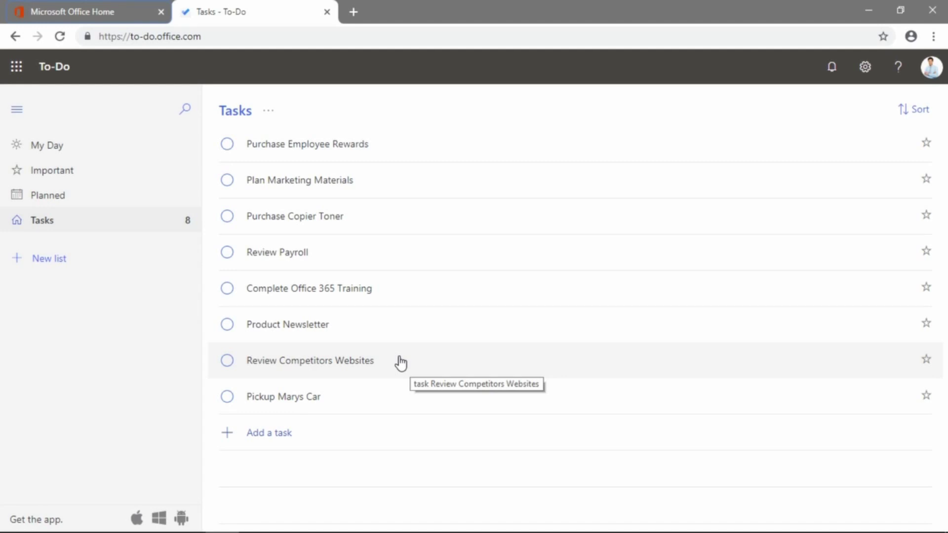
Set Review Competitors Websites to repeat Monthly from its details pane.
{"action": "left_click", "coordinate": [400, 362]}
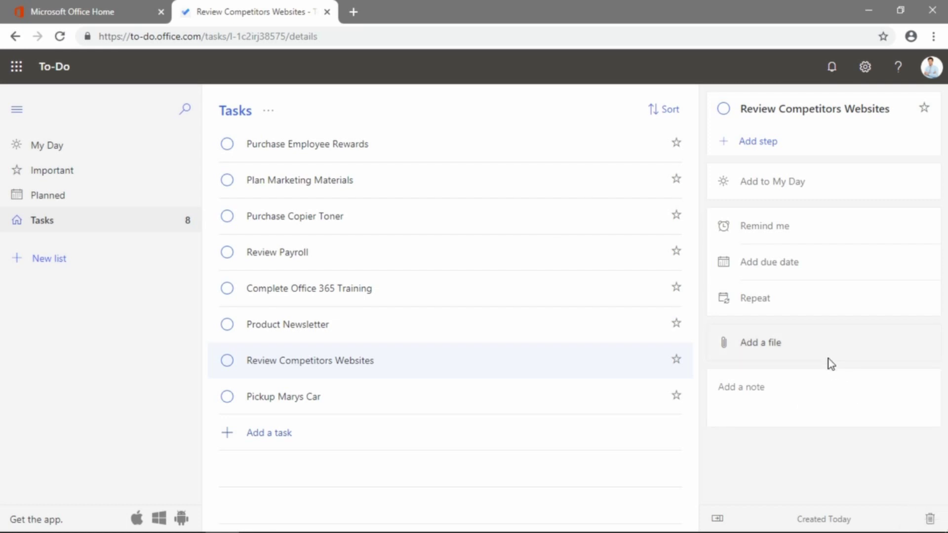
{"action": "left_click", "coordinate": [804, 304]}
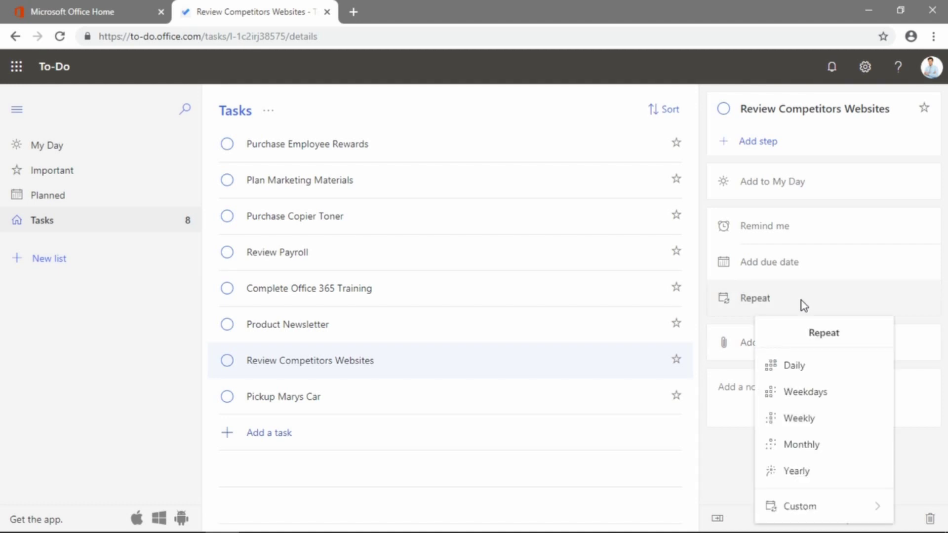
{"action": "left_click", "coordinate": [820, 450]}
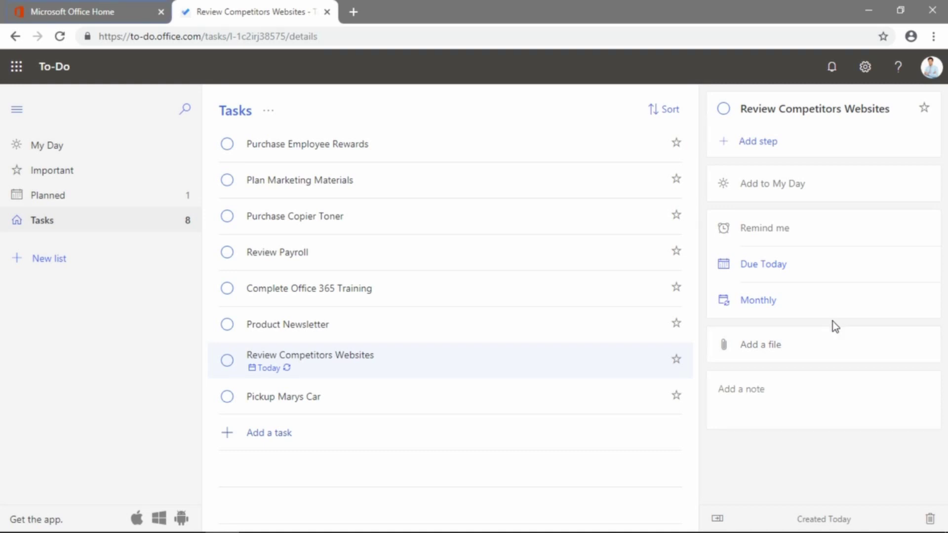
Bring up and dismiss the Purchase Employee Rewards context menu without changing anything.
{"action": "left_click_drag", "start_coordinate": [461, 153], "coordinate": [462, 154]}
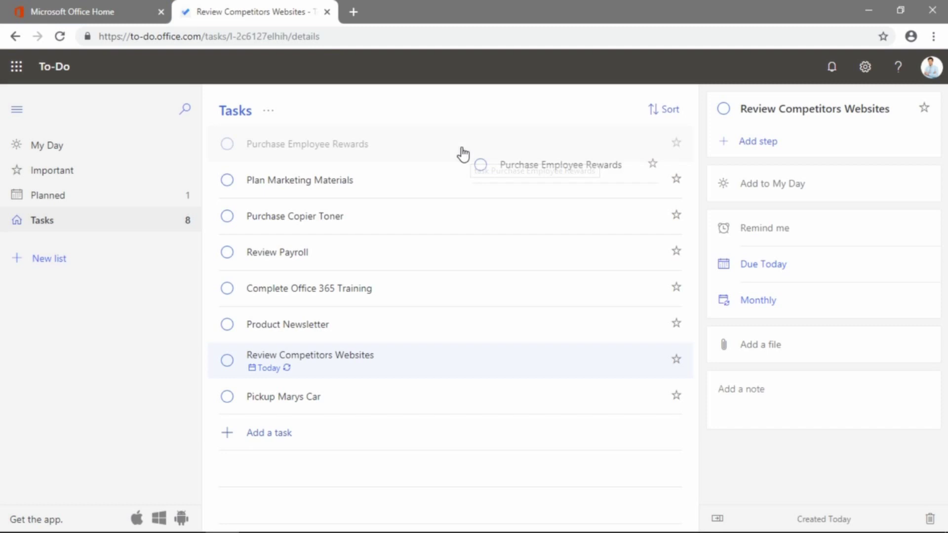
{"action": "right_click", "coordinate": [461, 153]}
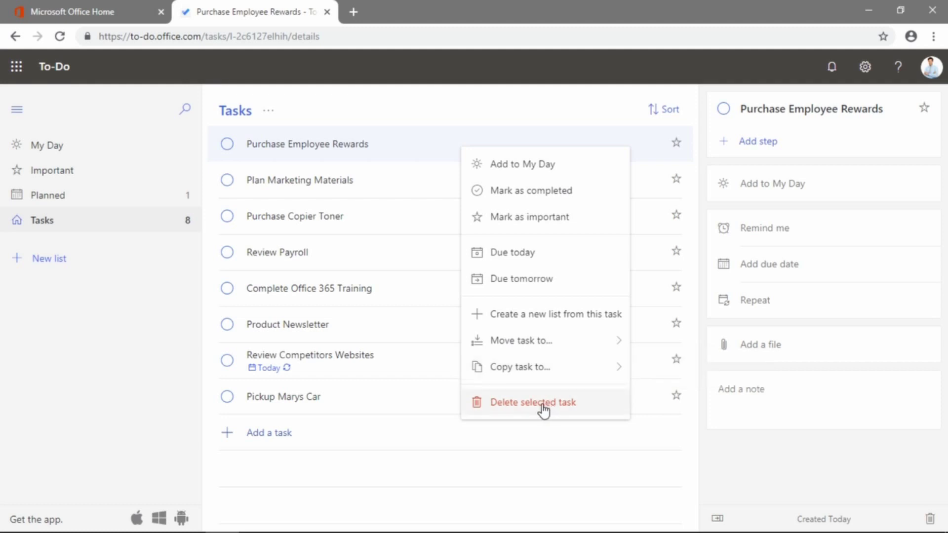
{"action": "left_click", "coordinate": [466, 102]}
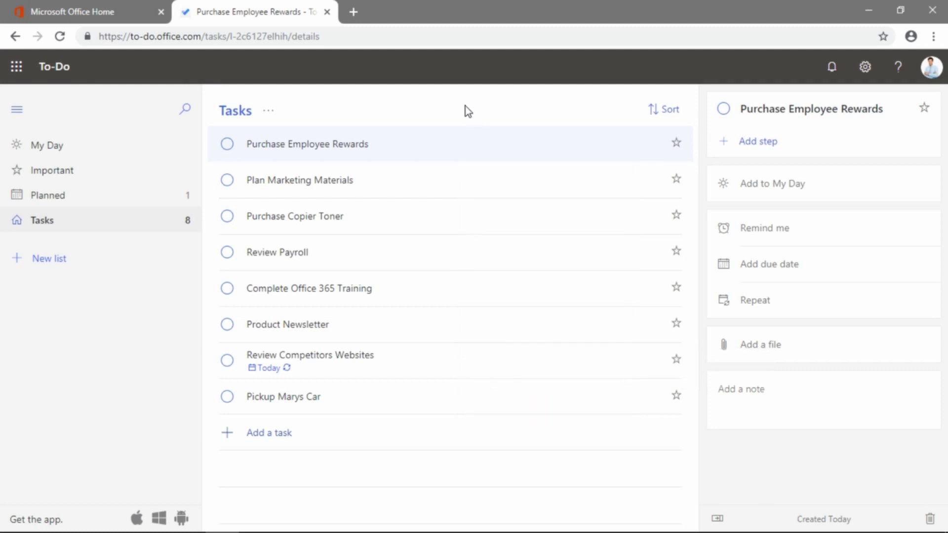
Add Plan Marketing Materials to My Day and switch to the My Day list.
{"action": "left_click", "coordinate": [387, 183]}
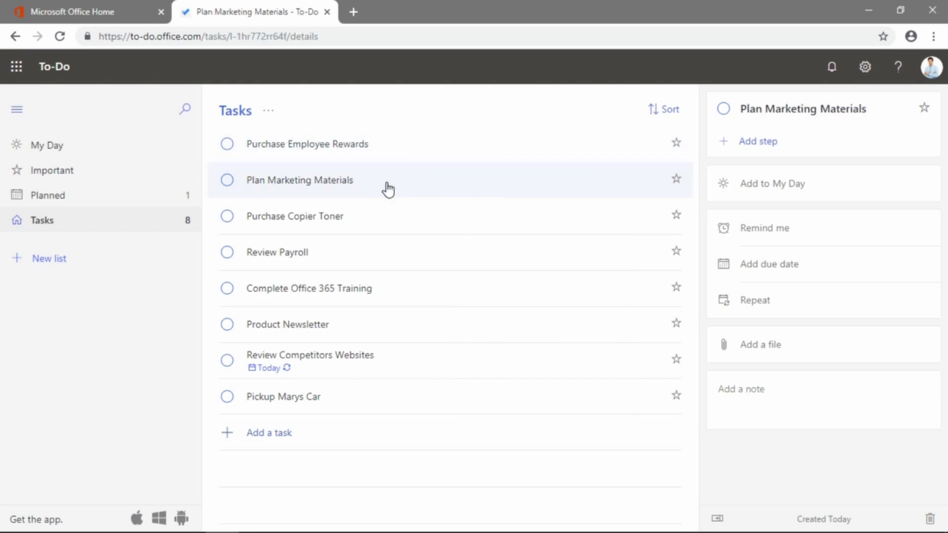
{"action": "left_click", "coordinate": [773, 187]}
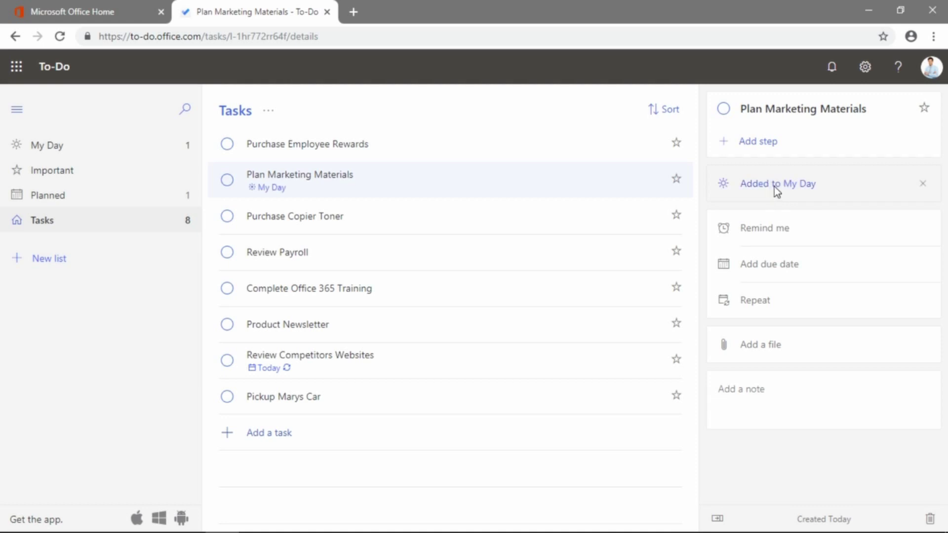
{"action": "left_click", "coordinate": [48, 153]}
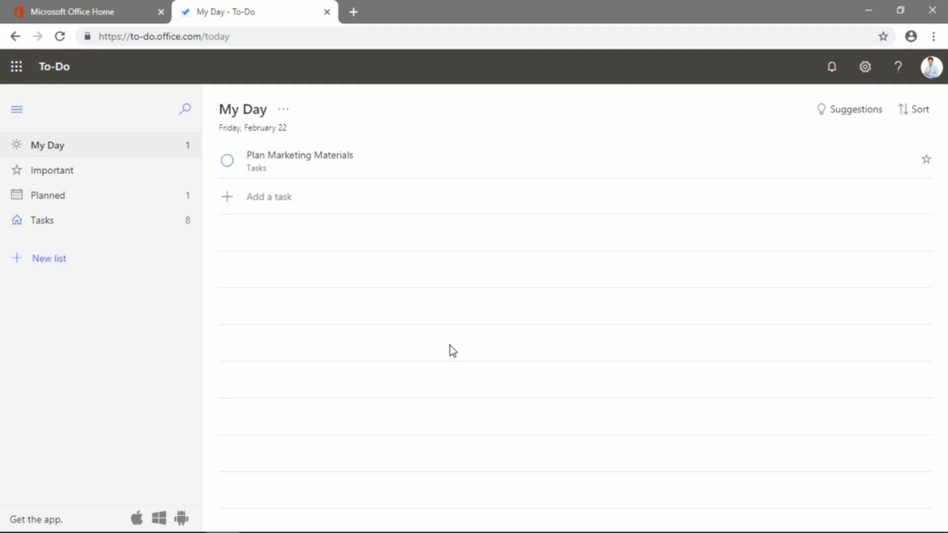
Add Purchase Copier Toner and Review Payroll to My Day from Suggestions.
{"action": "left_click", "coordinate": [847, 111]}
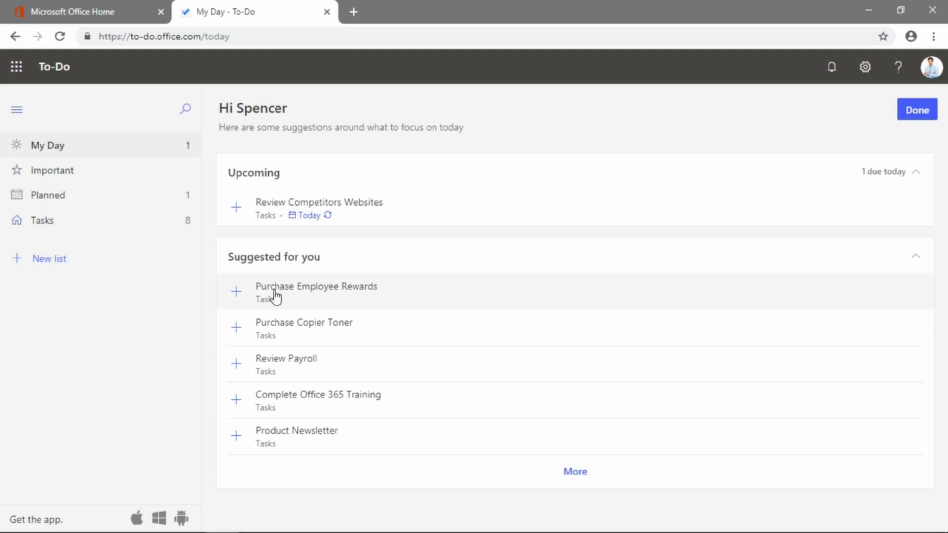
{"action": "left_click", "coordinate": [235, 331]}
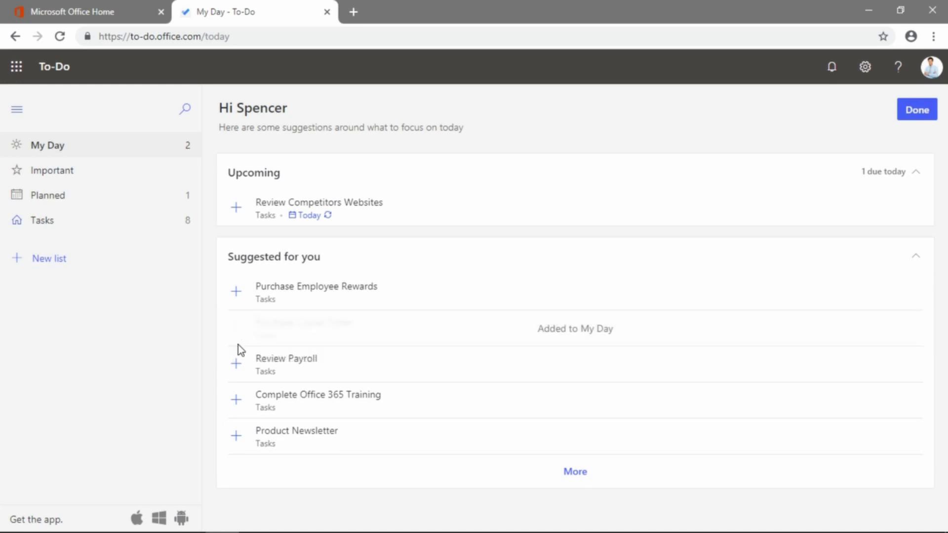
{"action": "left_click", "coordinate": [236, 369]}
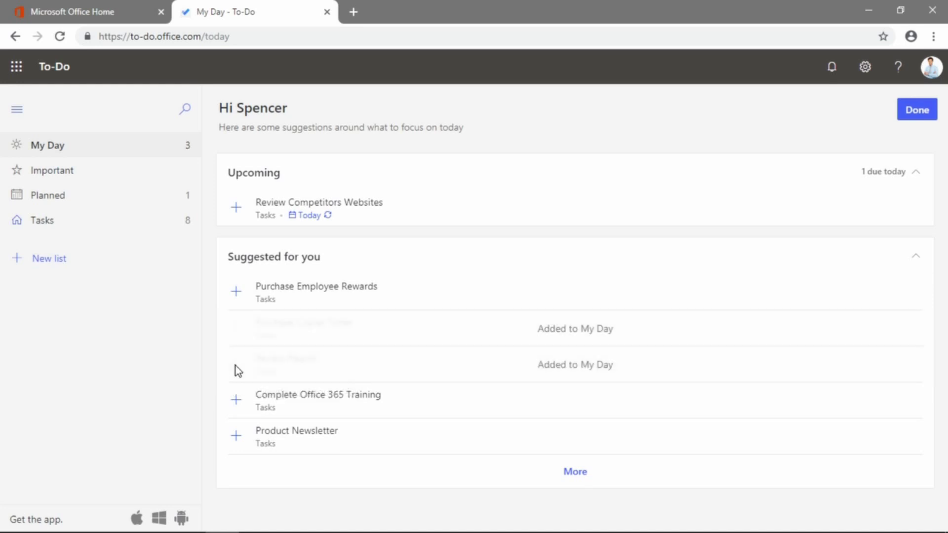
{"action": "left_click", "coordinate": [49, 148]}
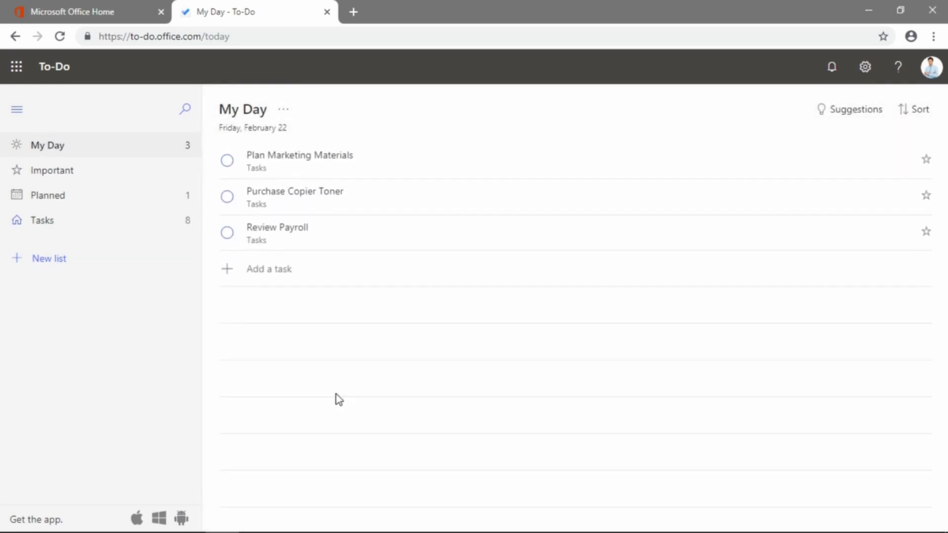
{"action": "key", "text": "Down"}
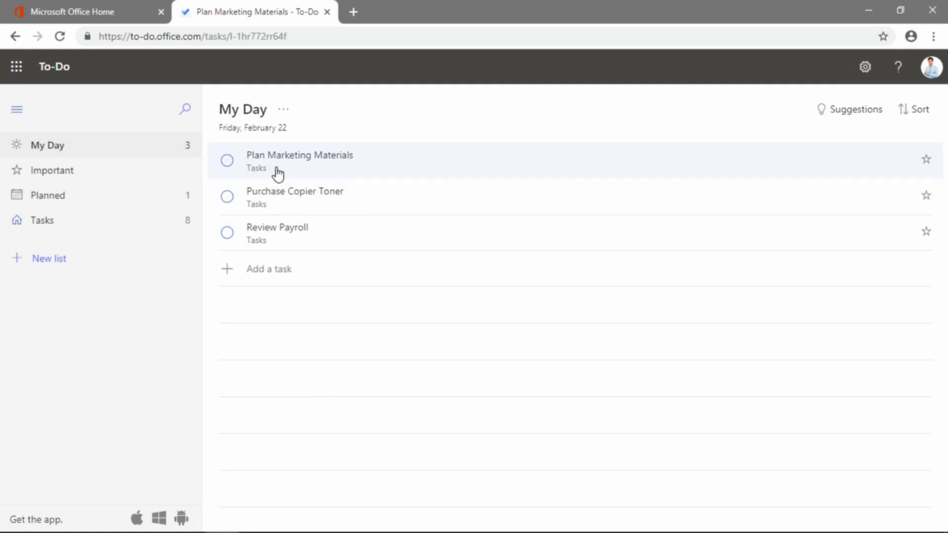
Add the steps 'Print everything' and 'Bring markers' to Plan Marketing Materials.
{"action": "left_click", "coordinate": [380, 166]}
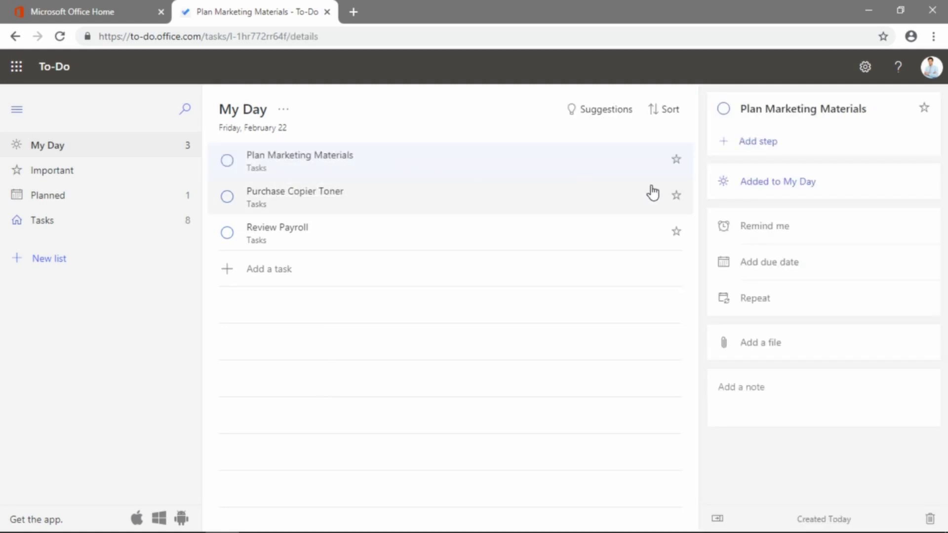
{"action": "left_click", "coordinate": [758, 142]}
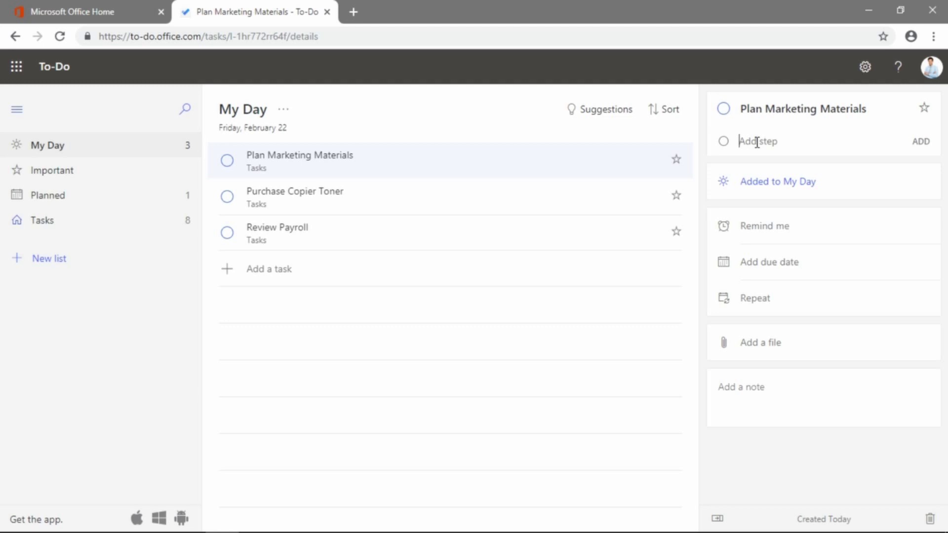
{"action": "type", "text": "Print"}
{"action": "type", "text": " everything"}
{"action": "key", "text": "Return"}
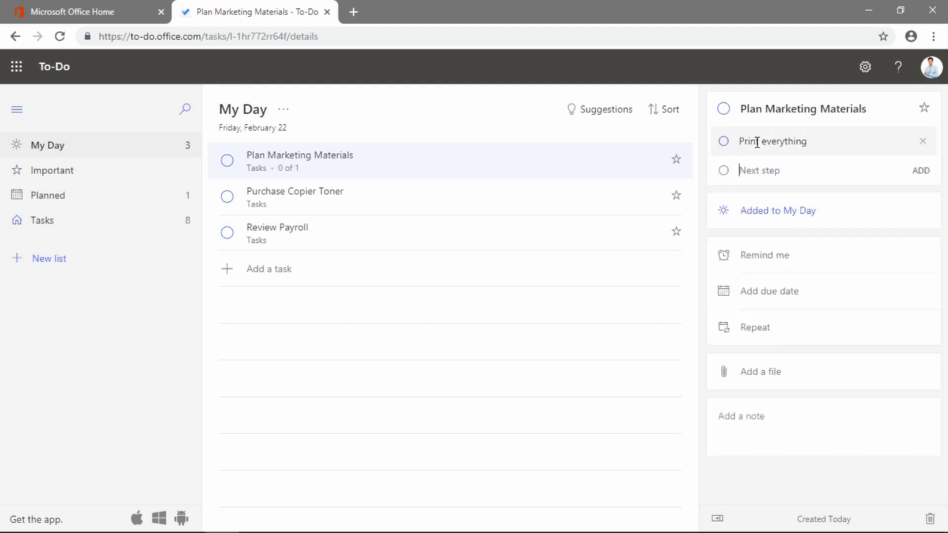
{"action": "type", "text": "Bring ma"}
{"action": "type", "text": "rkers"}
{"action": "key", "text": "Return"}
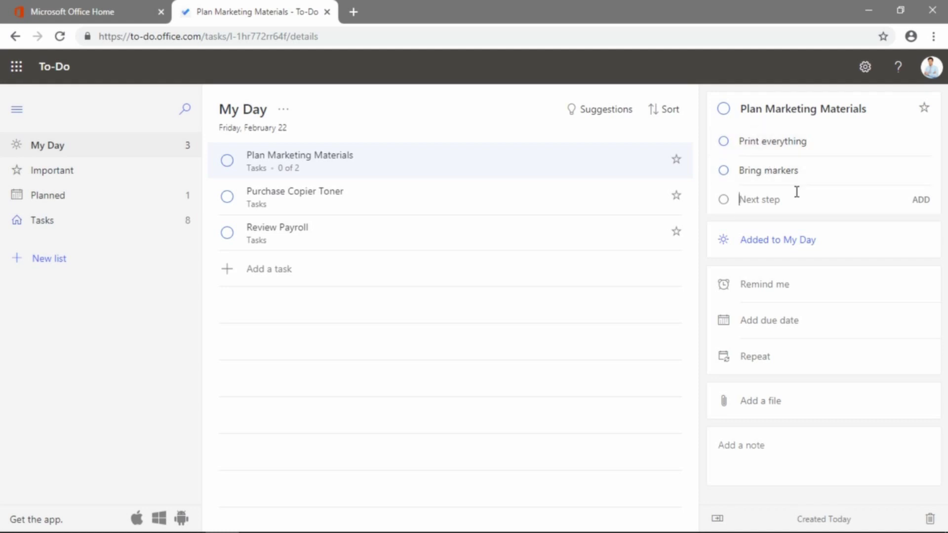
{"action": "mouse_move", "coordinate": [815, 171]}
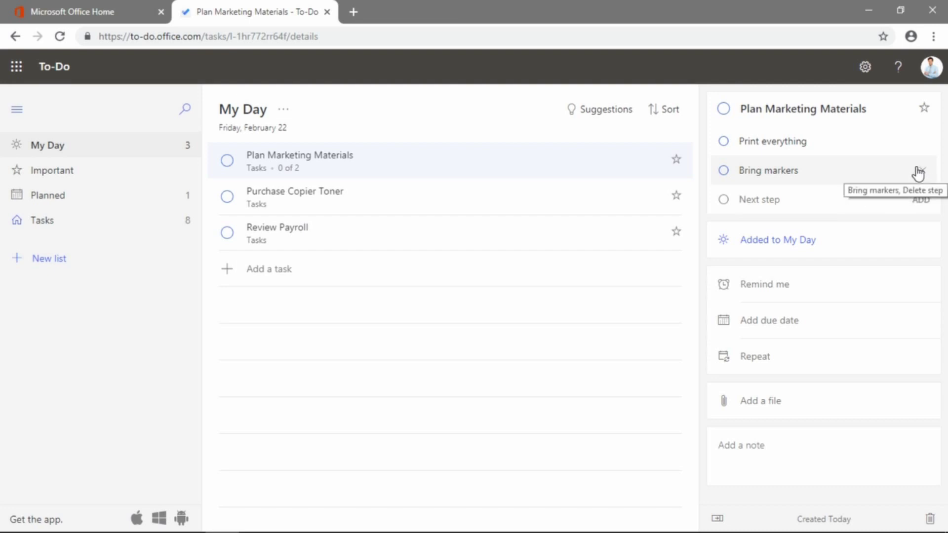
Create a new list named 'Marketing'.
{"action": "left_click", "coordinate": [259, 315]}
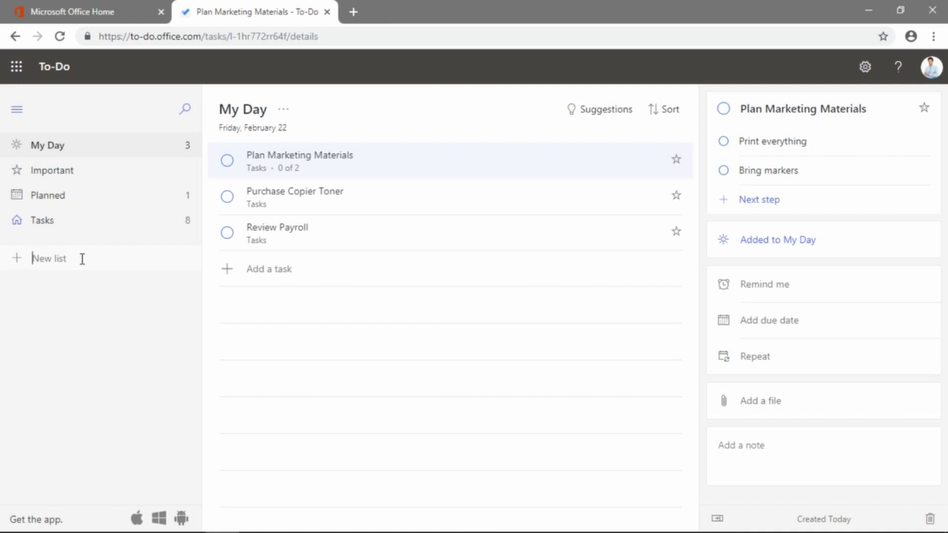
{"action": "type", "text": "M"}
{"action": "type", "text": "arketing"}
{"action": "key", "text": "Return"}
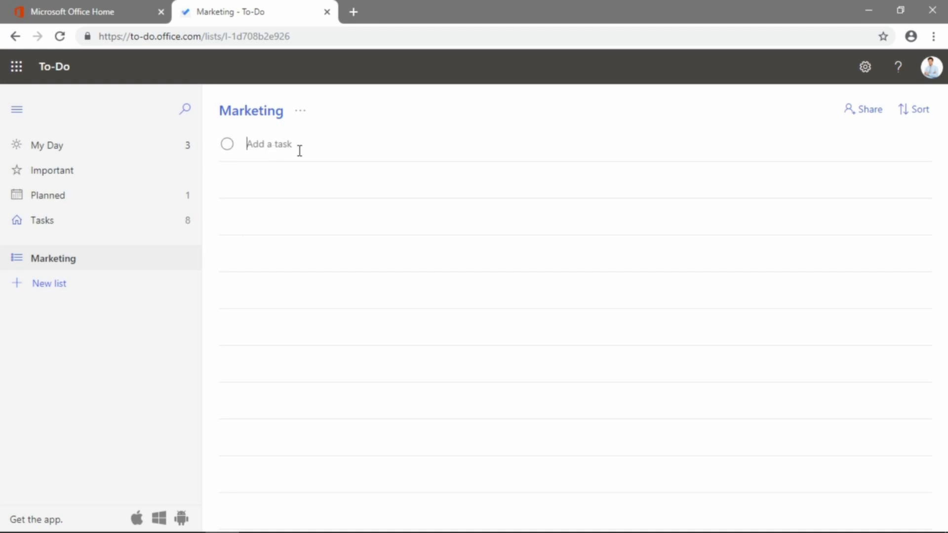
Apply the green theme to the Marketing list, then return to My Day.
{"action": "left_click", "coordinate": [301, 113]}
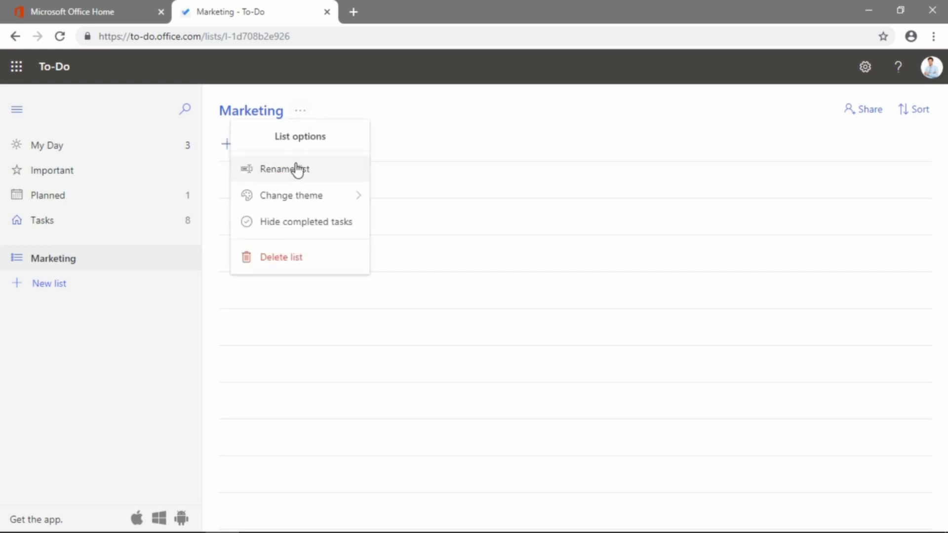
{"action": "mouse_move", "coordinate": [291, 196]}
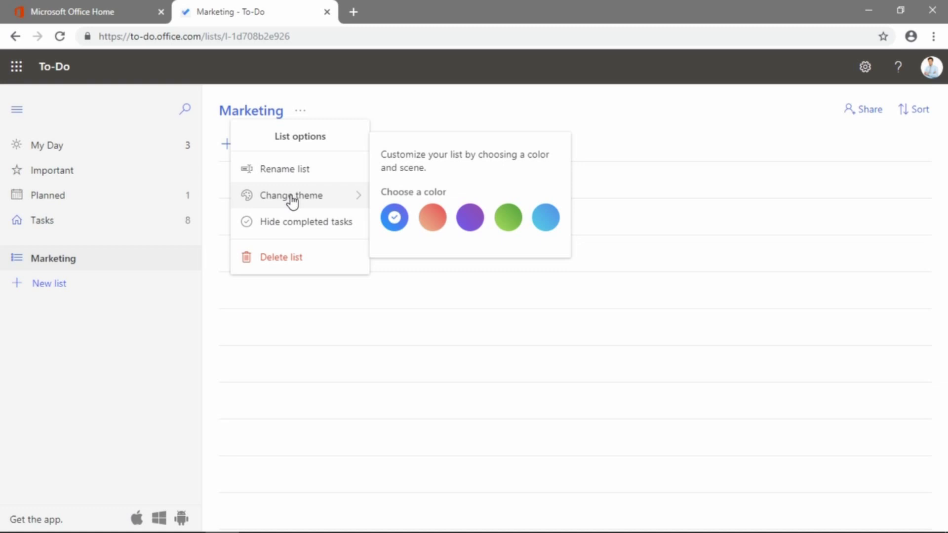
{"action": "left_click", "coordinate": [505, 222]}
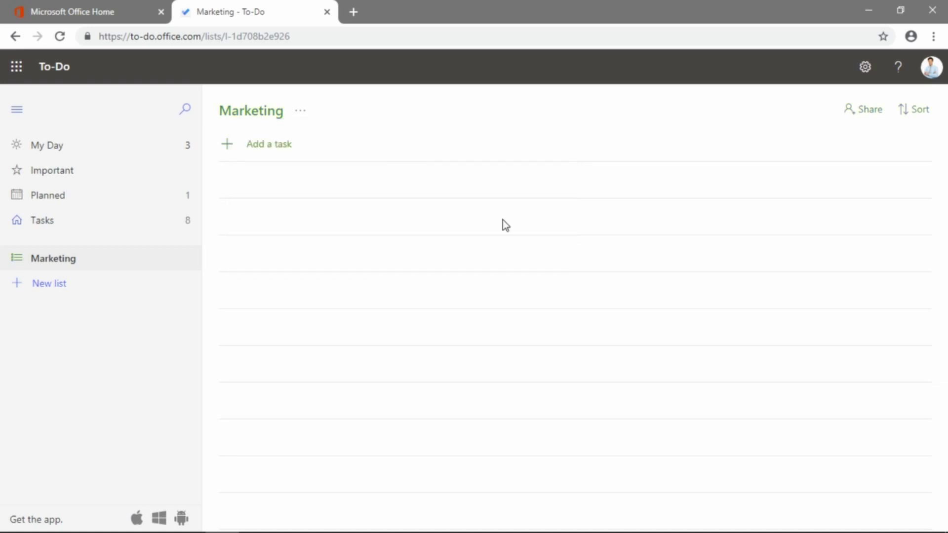
{"action": "left_click", "coordinate": [280, 144]}
{"action": "right_click", "coordinate": [280, 144]}
{"action": "left_click", "coordinate": [257, 143]}
{"action": "left_click", "coordinate": [133, 148]}
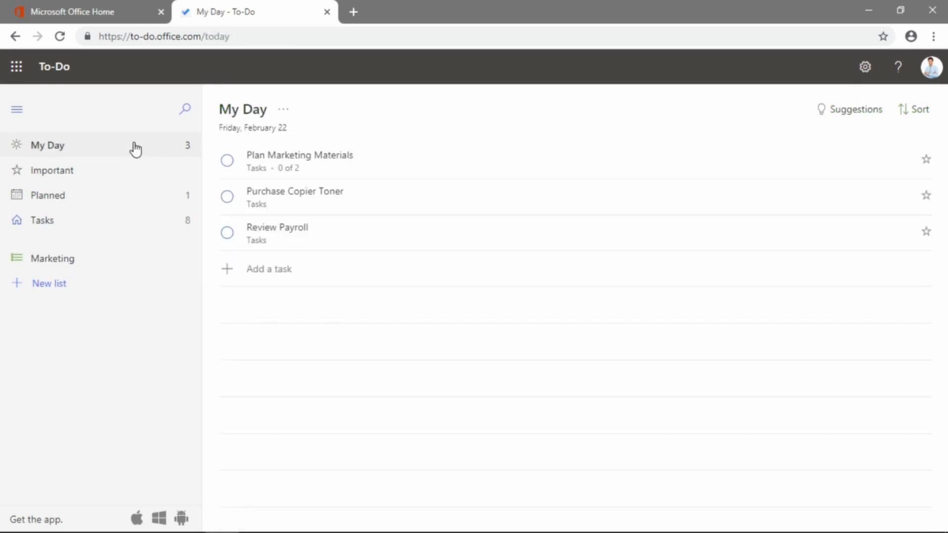
Move Plan Marketing Materials to Marketing from its context menu, then view the Marketing list.
{"action": "right_click", "coordinate": [366, 169]}
{"action": "mouse_move", "coordinate": [423, 356]}
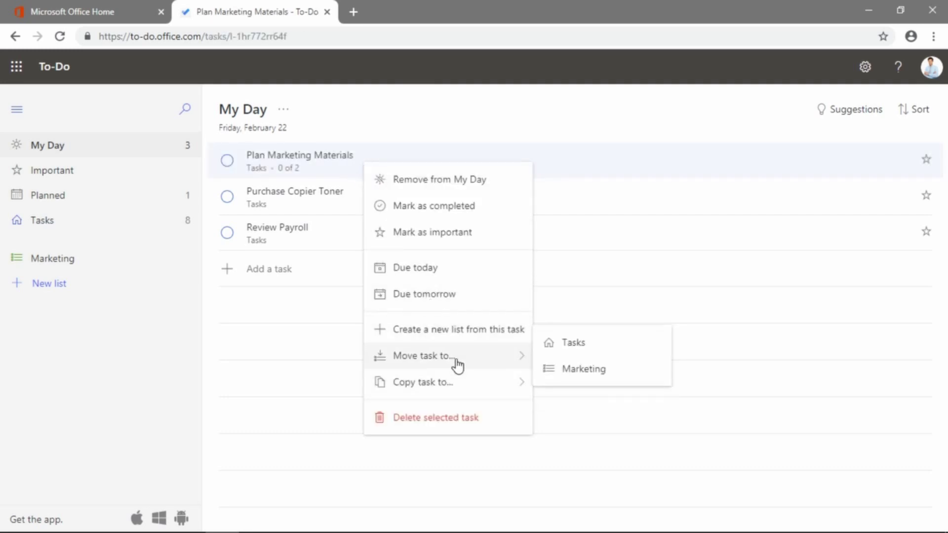
{"action": "left_click", "coordinate": [556, 371]}
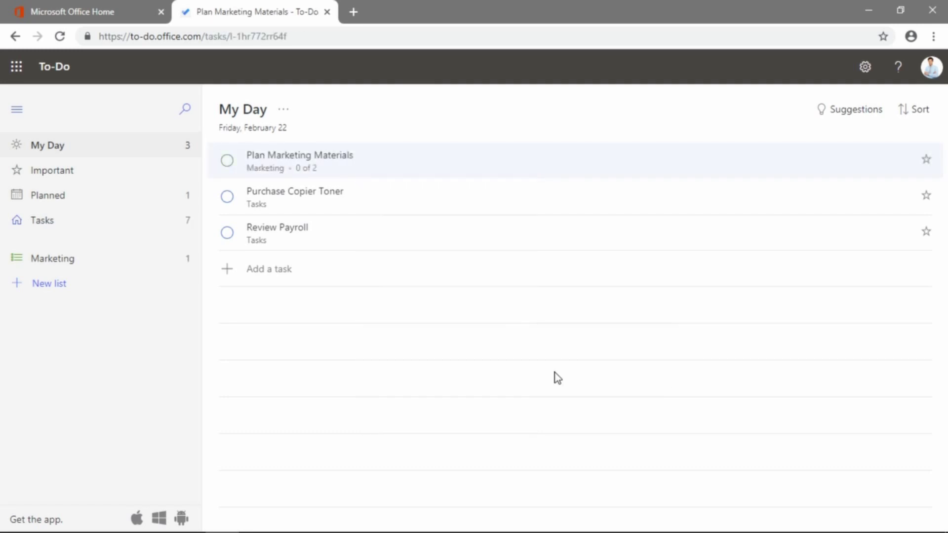
{"action": "left_click", "coordinate": [79, 259]}
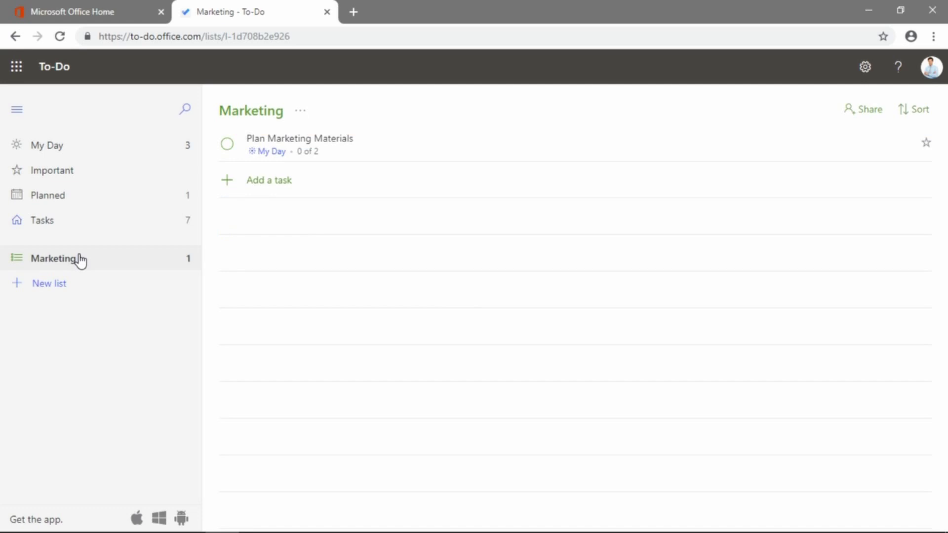
Add a new 'Purchases' list with a purple theme, then return to the Tasks list.
{"action": "left_click", "coordinate": [52, 286]}
{"action": "type", "text": "P"}
{"action": "type", "text": "urchases"}
{"action": "key", "text": "Return"}
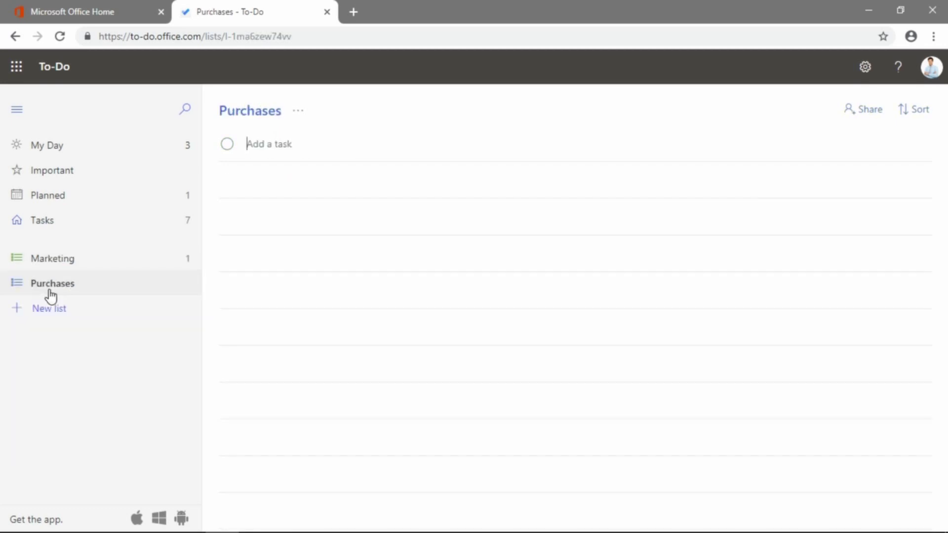
{"action": "left_click", "coordinate": [298, 110]}
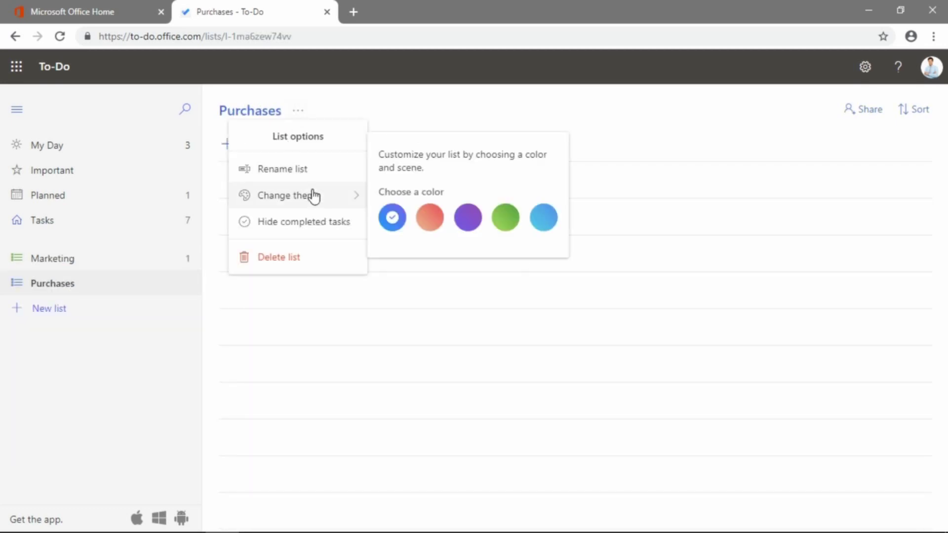
{"action": "left_click", "coordinate": [469, 220]}
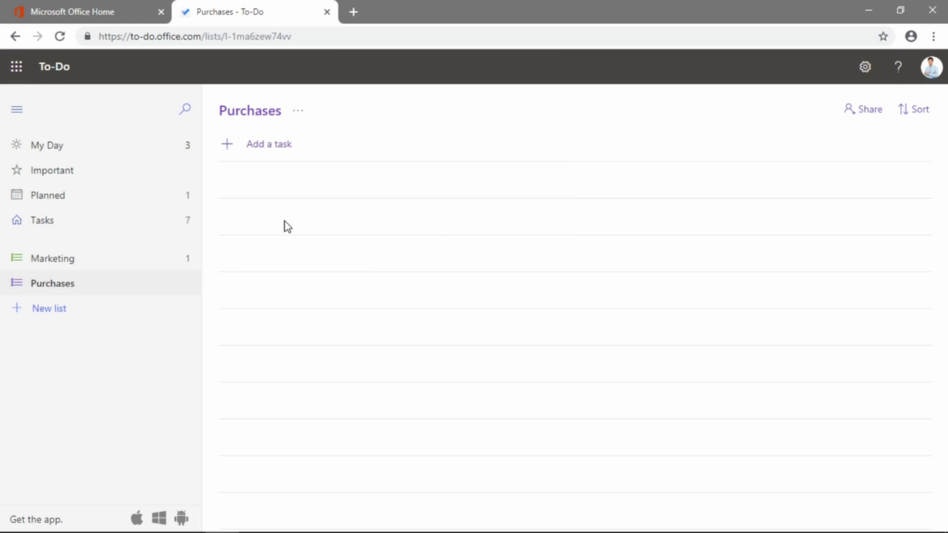
{"action": "left_click", "coordinate": [126, 221]}
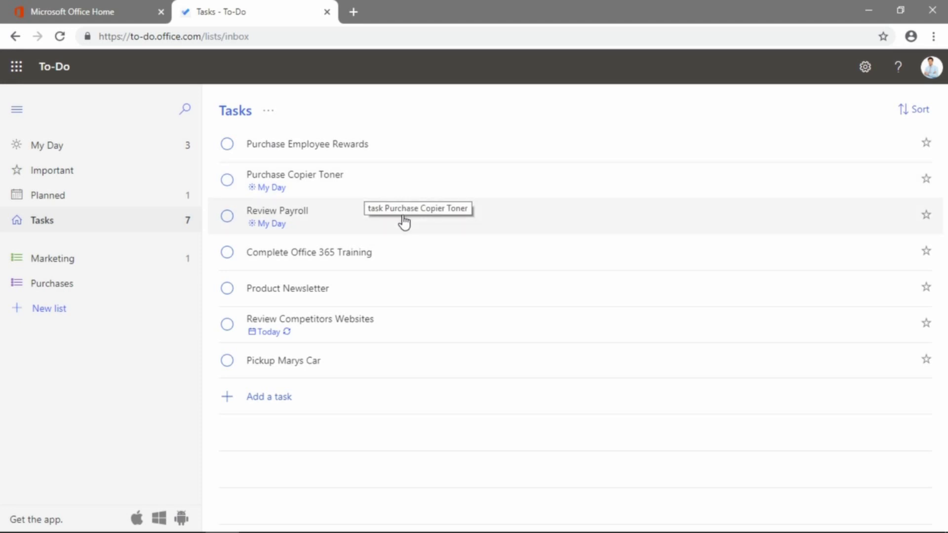
Move Purchase Copier Toner and Pickup Marys Car to Purchases using each task's context menu.
{"action": "right_click", "coordinate": [382, 178]}
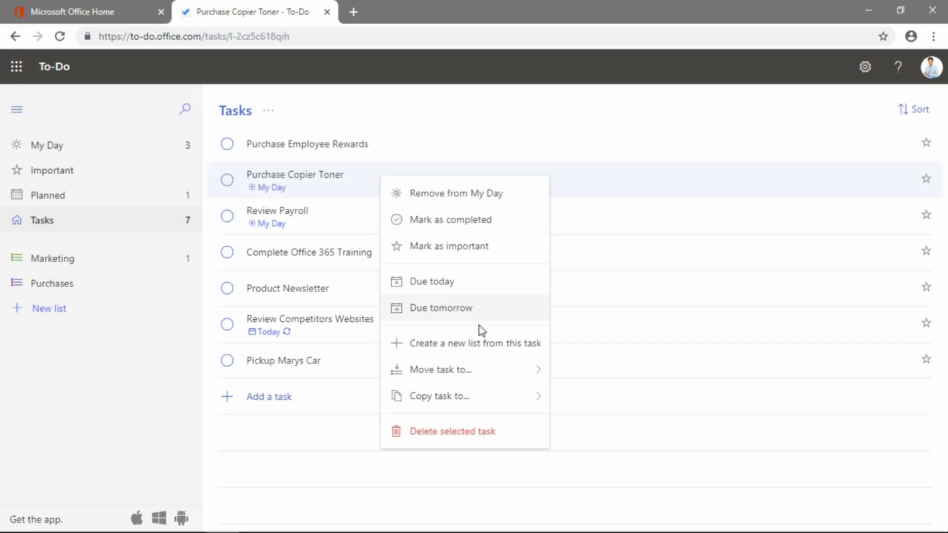
{"action": "mouse_move", "coordinate": [442, 370]}
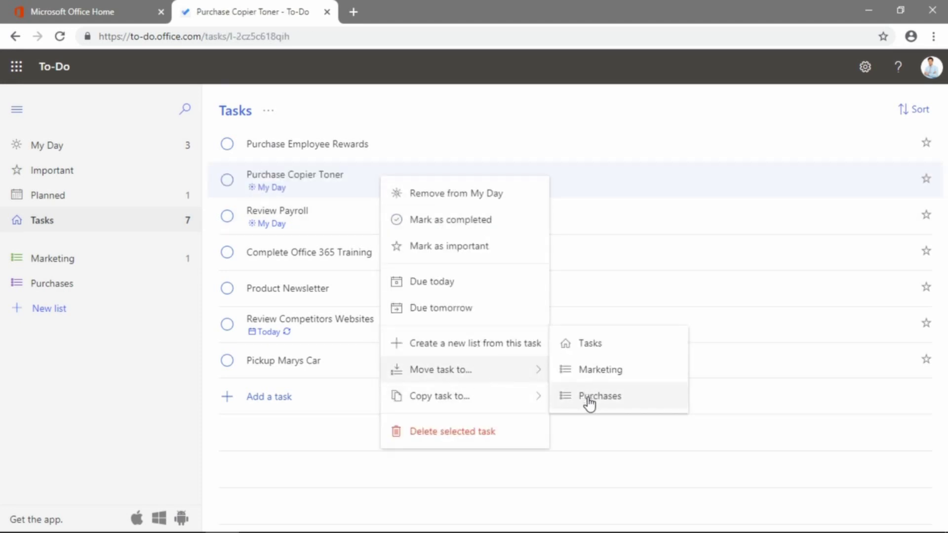
{"action": "left_click", "coordinate": [589, 400]}
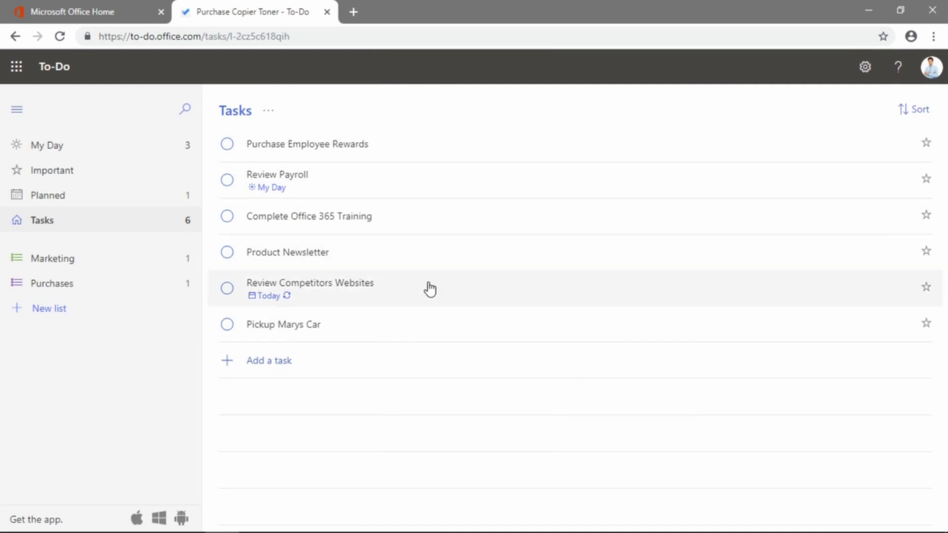
{"action": "right_click", "coordinate": [406, 330]}
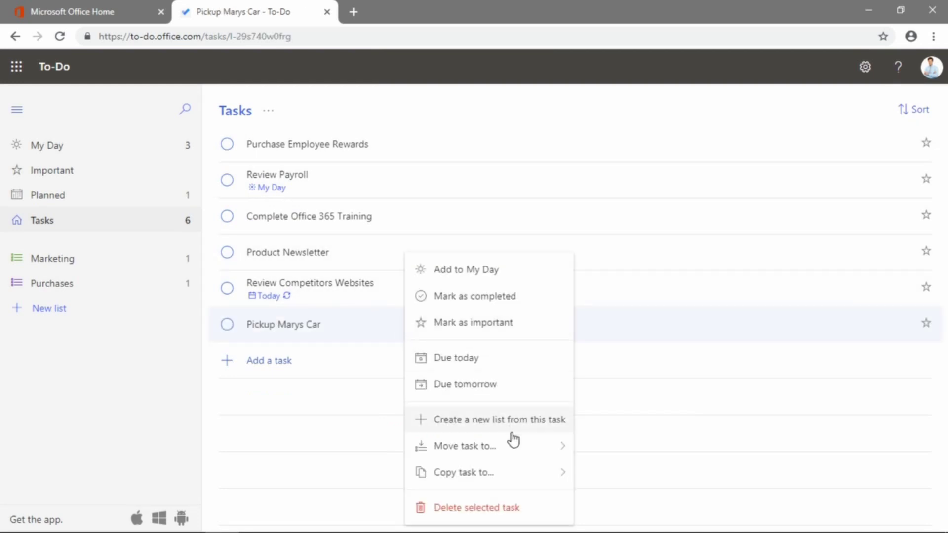
{"action": "left_click", "coordinate": [633, 483]}
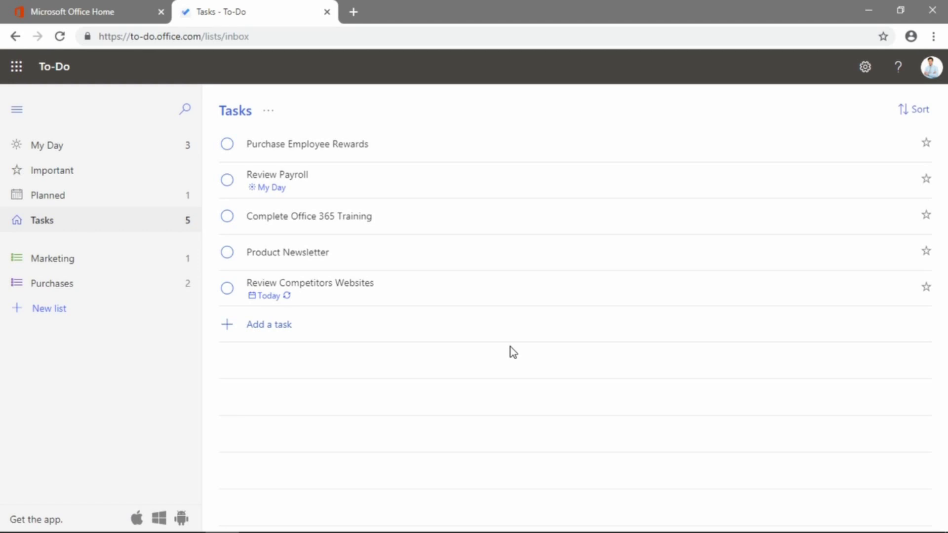
View the Marketing list's Share list dialog and close it without creating an invitation link.
{"action": "left_click", "coordinate": [69, 259]}
{"action": "right_click", "coordinate": [68, 258]}
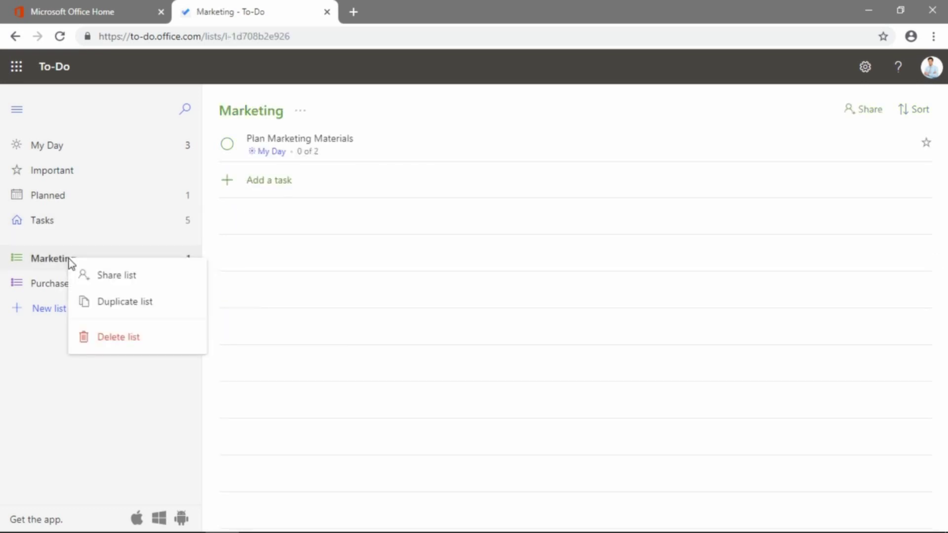
{"action": "left_click", "coordinate": [100, 278]}
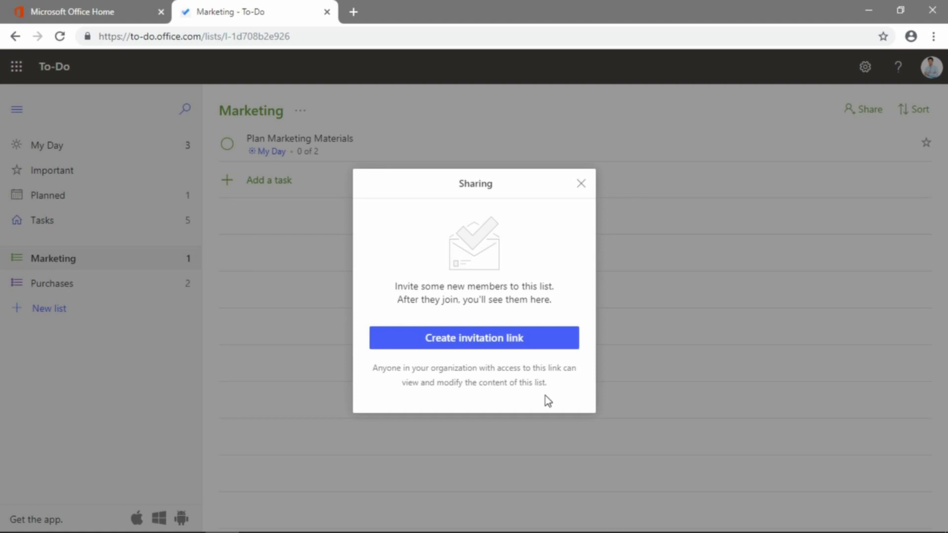
{"action": "left_click", "coordinate": [582, 185]}
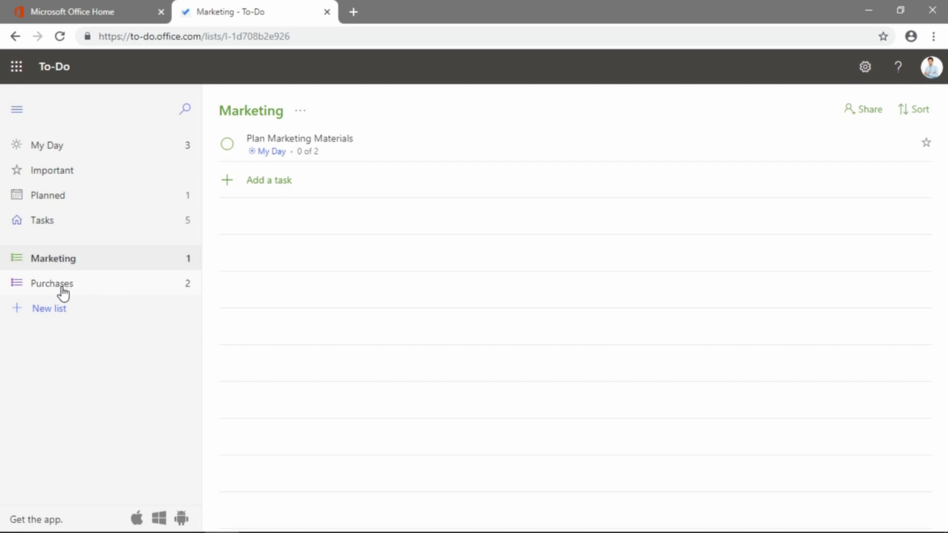
Drag Purchases above Marketing in the sidebar and switch to My Day.
{"action": "left_click_drag", "start_coordinate": [70, 294], "coordinate": [67, 250]}
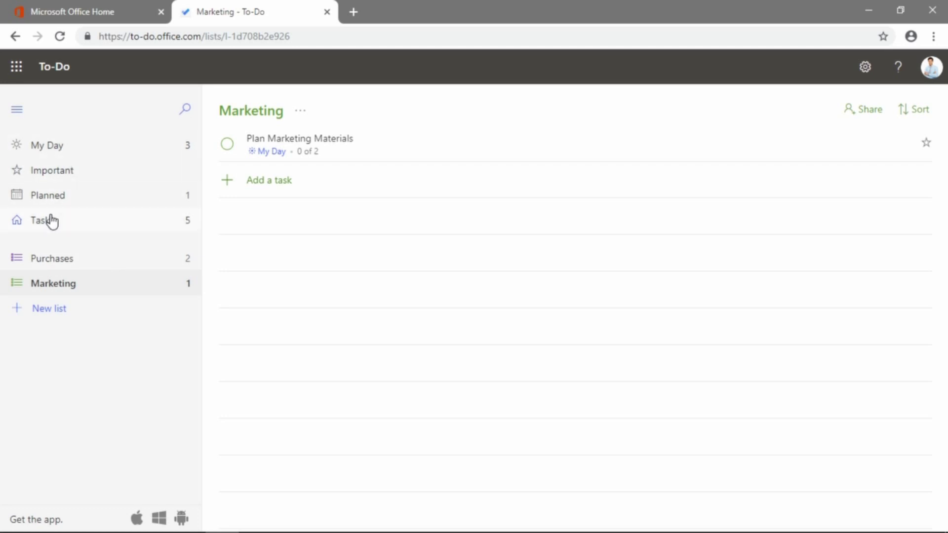
{"action": "left_click", "coordinate": [49, 153]}
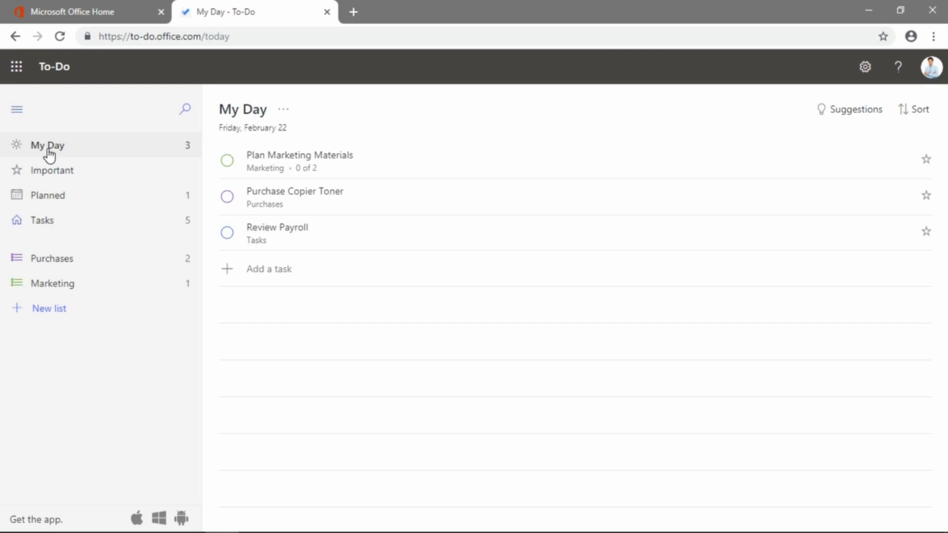
Mark Plan Marketing Materials completed and set Review Payroll's due date to tomorrow.
{"action": "left_click", "coordinate": [228, 163]}
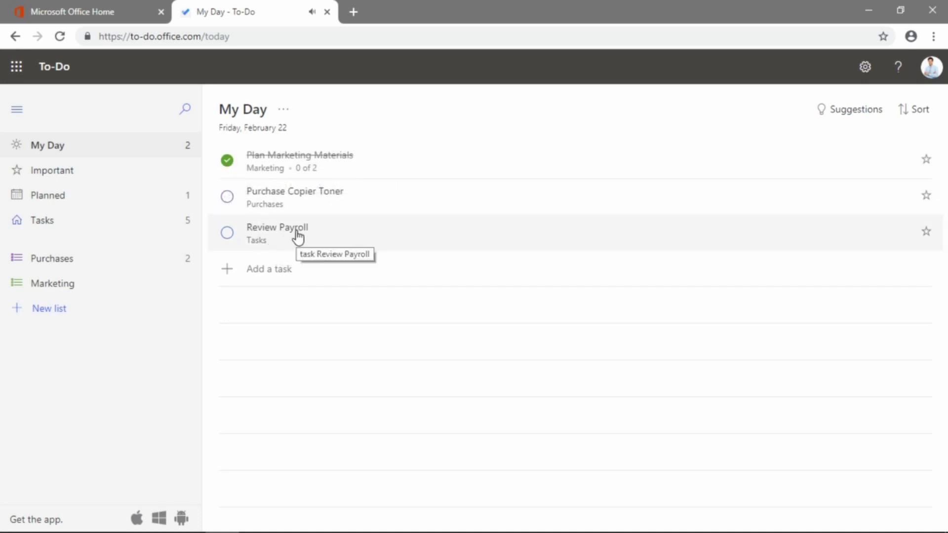
{"action": "left_click", "coordinate": [298, 236]}
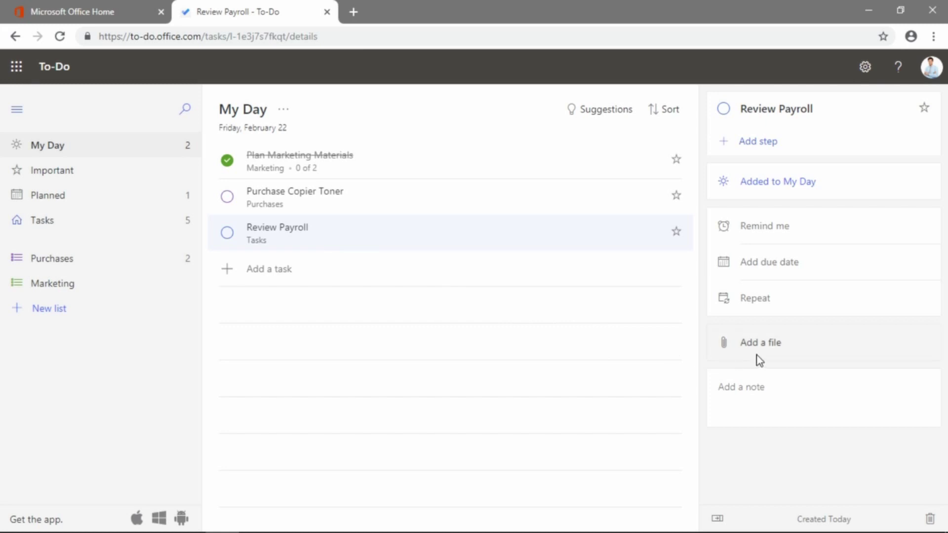
{"action": "left_click", "coordinate": [759, 268]}
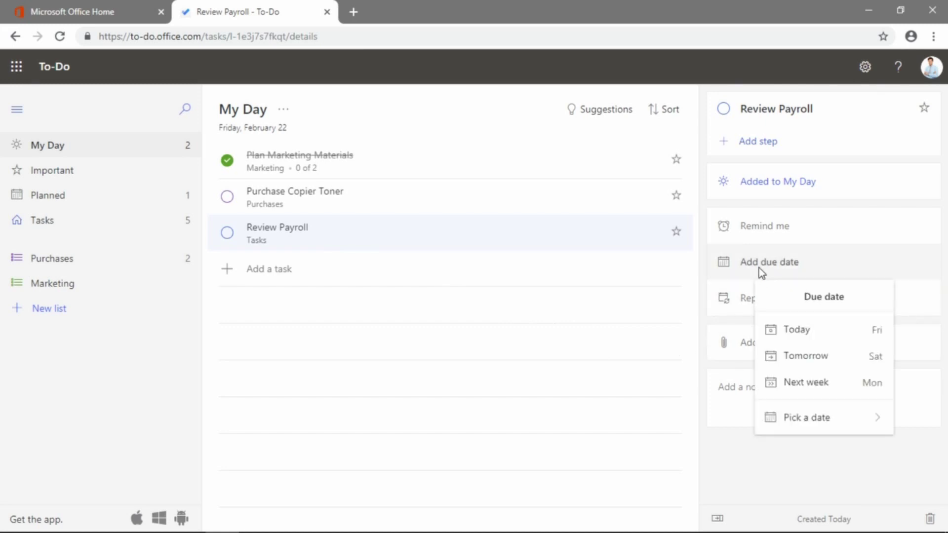
{"action": "left_click", "coordinate": [796, 355]}
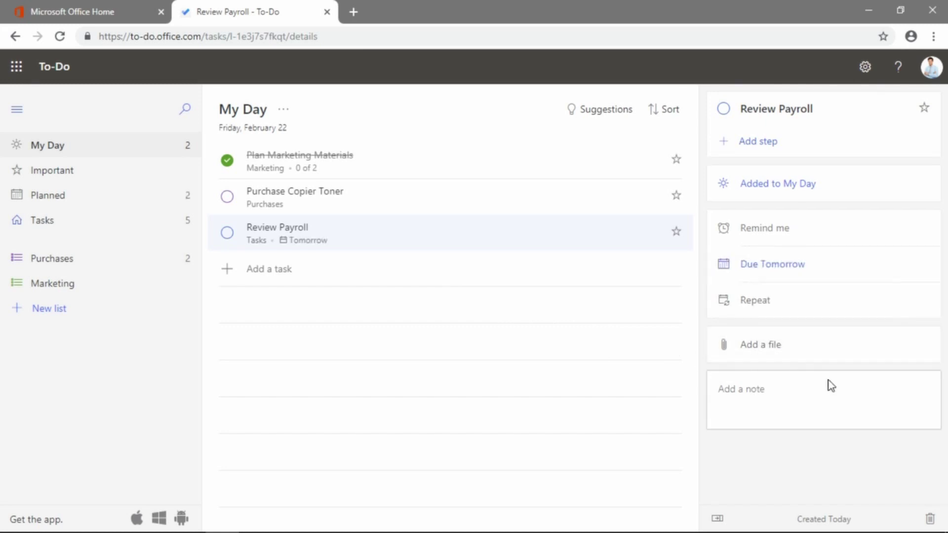
Add a 'New employee bonuses' note to Review Payroll, then return to Office home.
{"action": "left_click", "coordinate": [817, 394]}
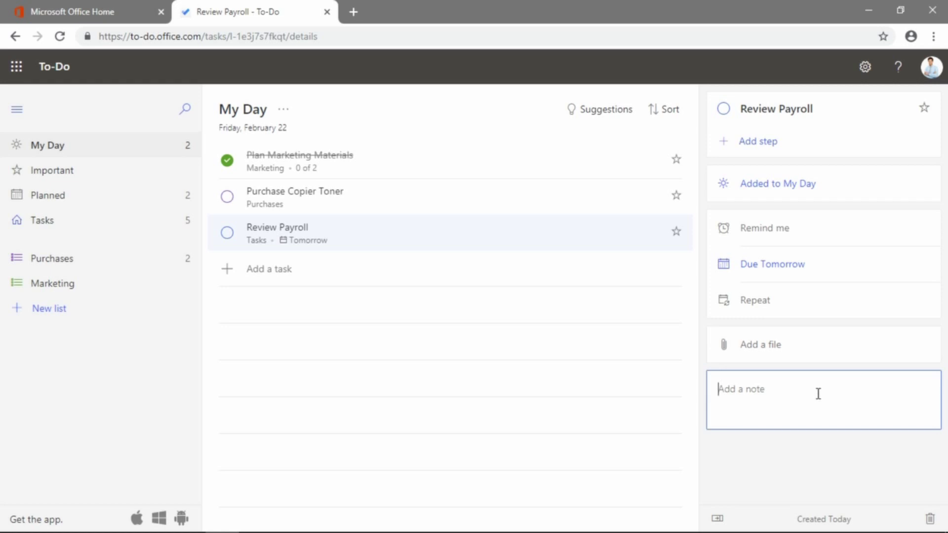
{"action": "type", "text": "New empl"}
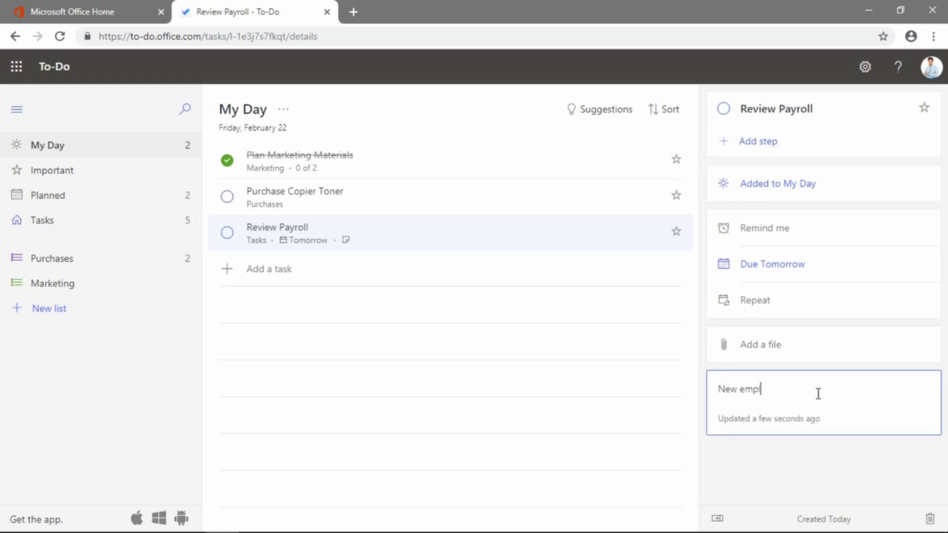
{"action": "type", "text": "oyee bonuse"}
{"action": "type", "text": "s"}
{"action": "key", "text": "Return"}
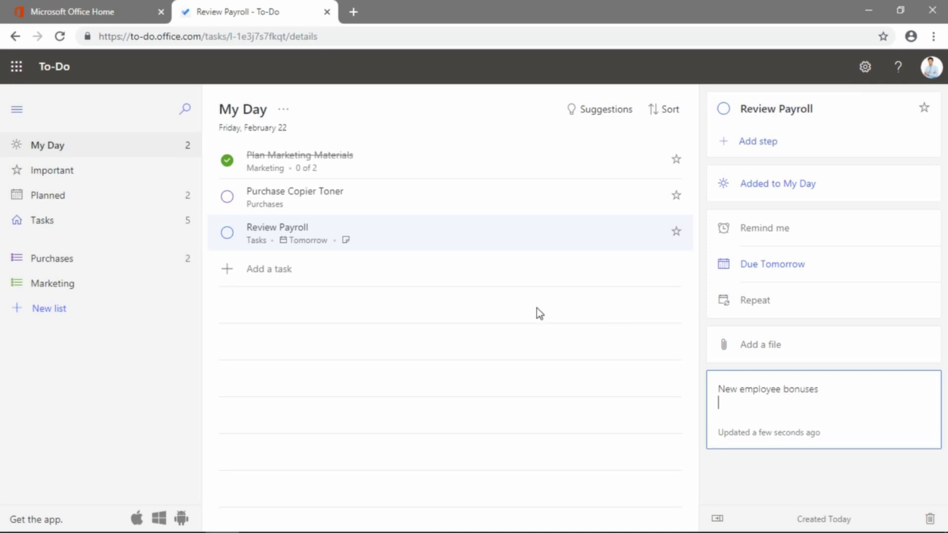
{"action": "left_click", "coordinate": [375, 306]}
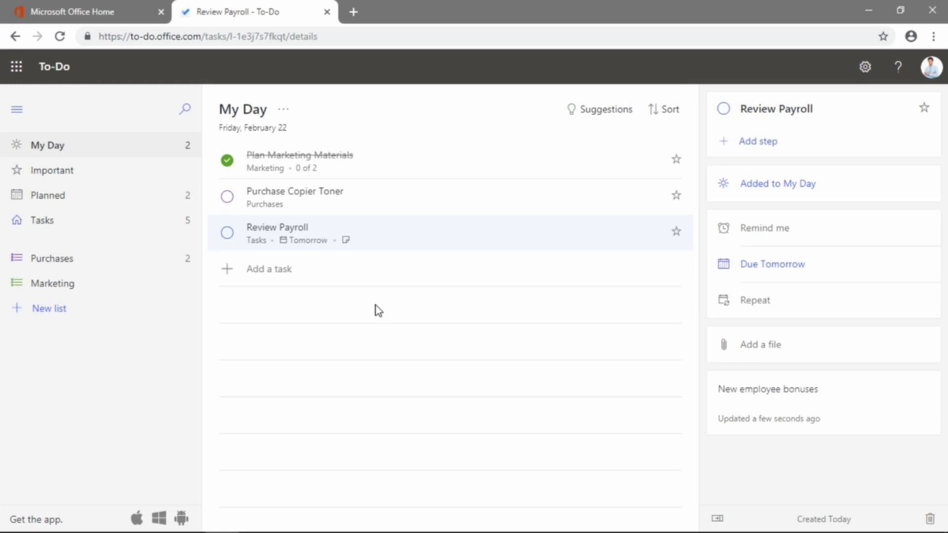
{"action": "left_click", "coordinate": [67, 10]}
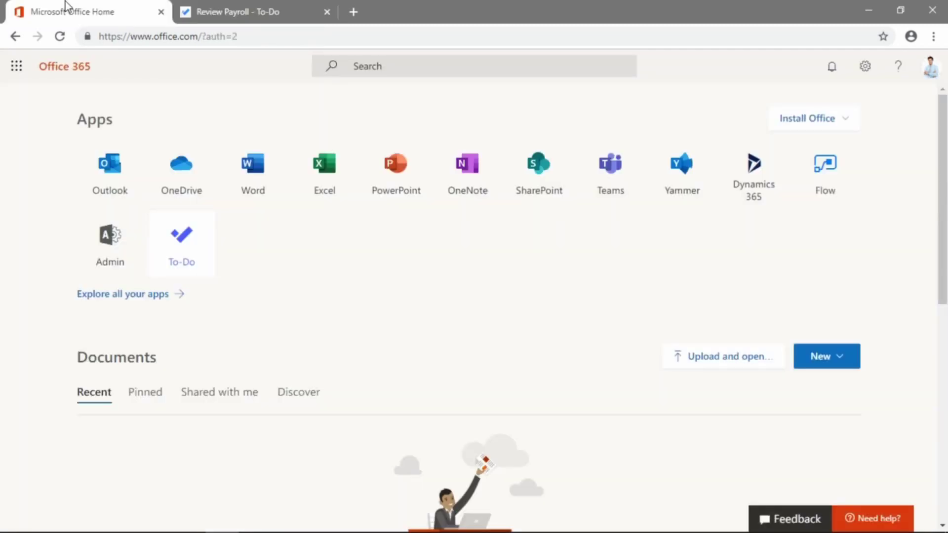
Launch Outlook on the web from the Office 365 home page.
{"action": "left_click", "coordinate": [109, 169]}
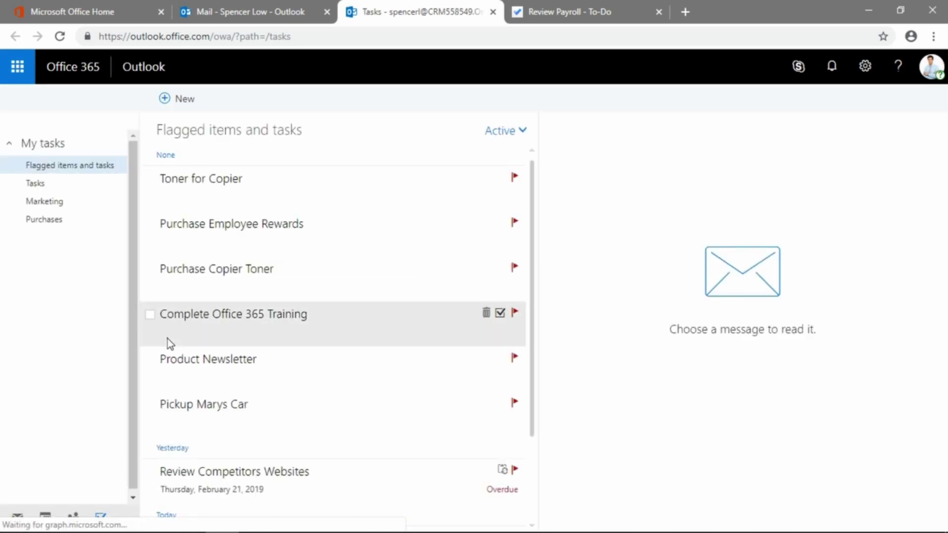
Browse Outlook's synced Marketing, Purchases and Tasks folders, then revisit Marketing and Purchases.
{"action": "left_click", "coordinate": [68, 210]}
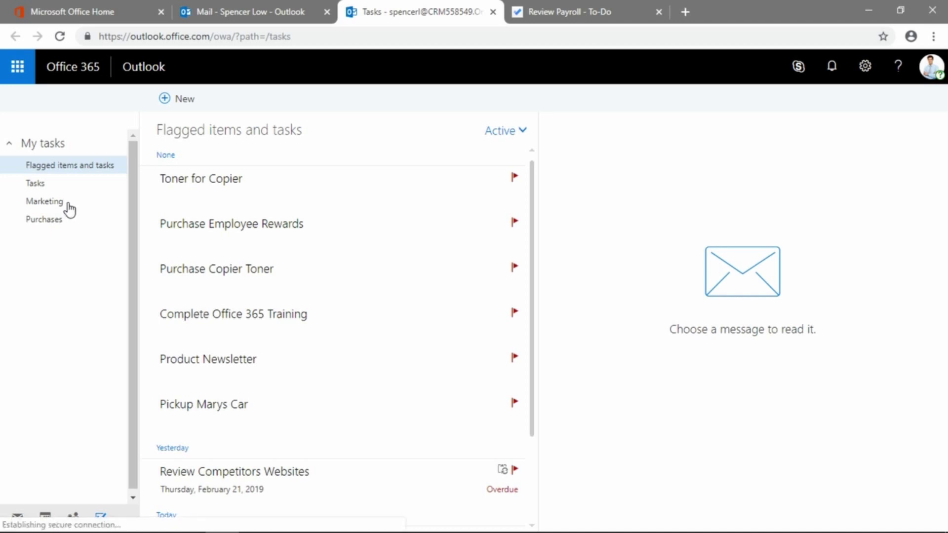
{"action": "left_click", "coordinate": [67, 228]}
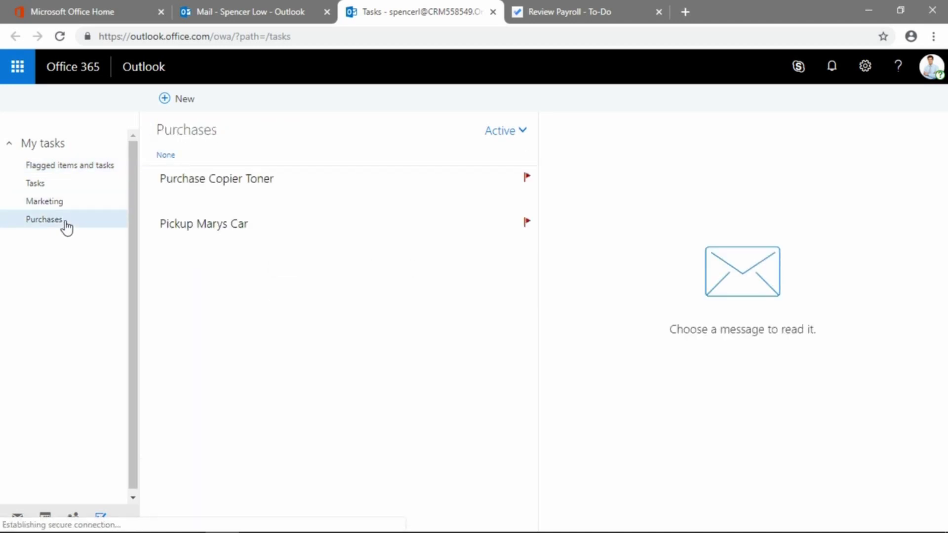
{"action": "left_click", "coordinate": [55, 186]}
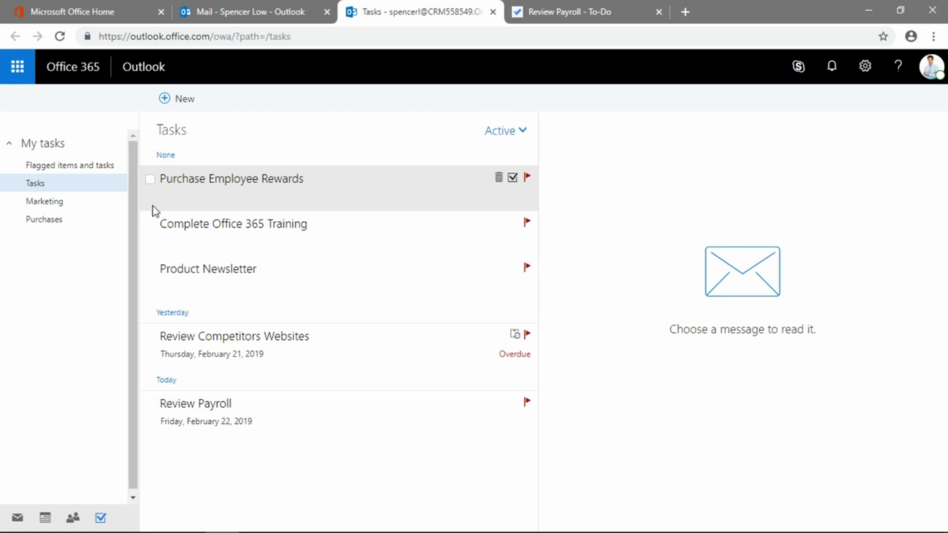
{"action": "left_click", "coordinate": [46, 203]}
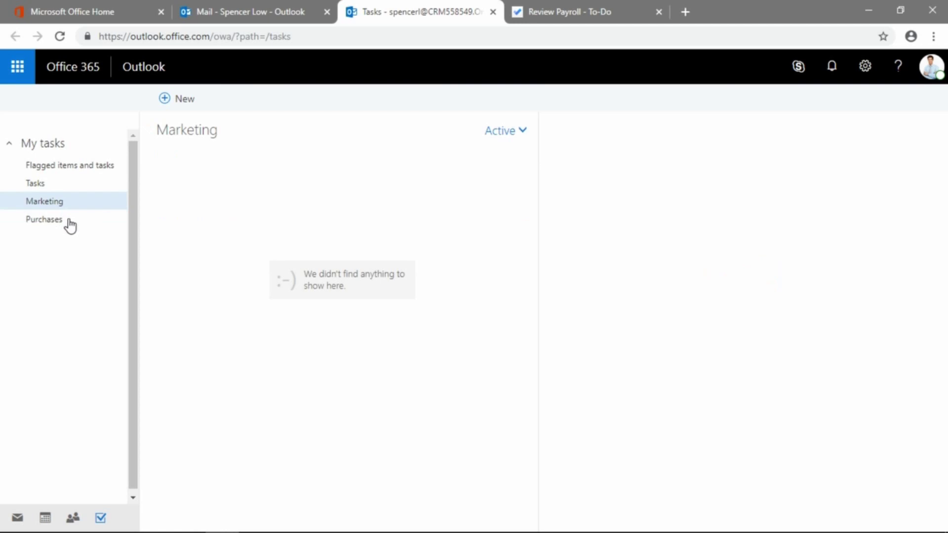
{"action": "left_click", "coordinate": [45, 220]}
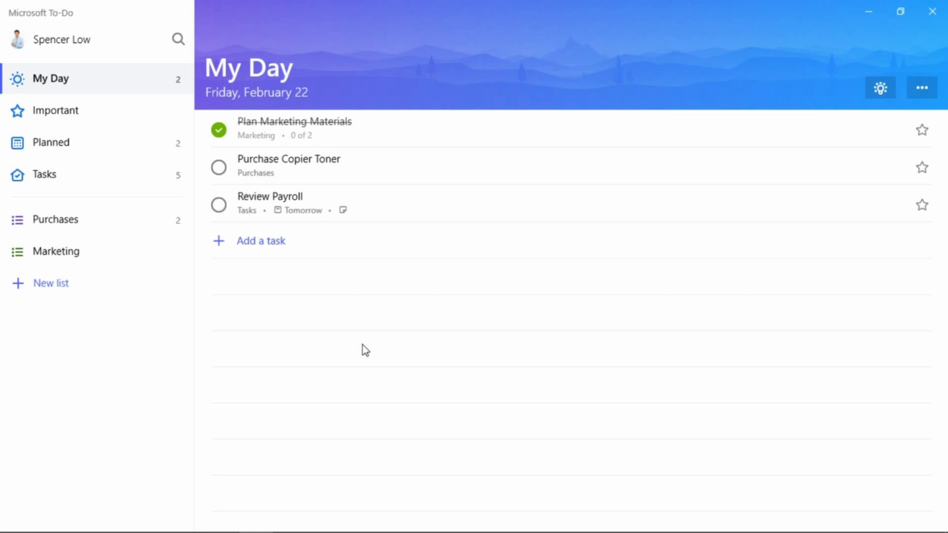
{"action": "left_click", "coordinate": [109, 220]}
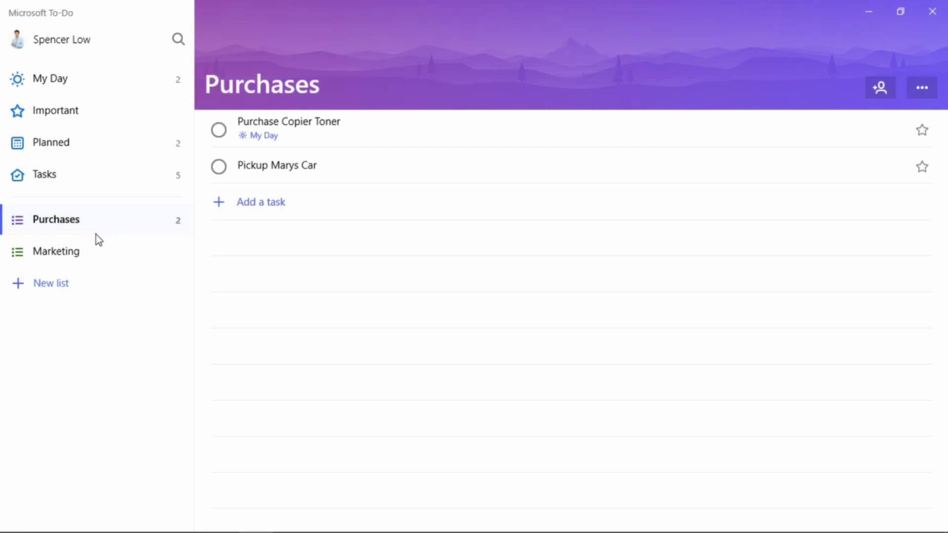
{"action": "left_click", "coordinate": [98, 254]}
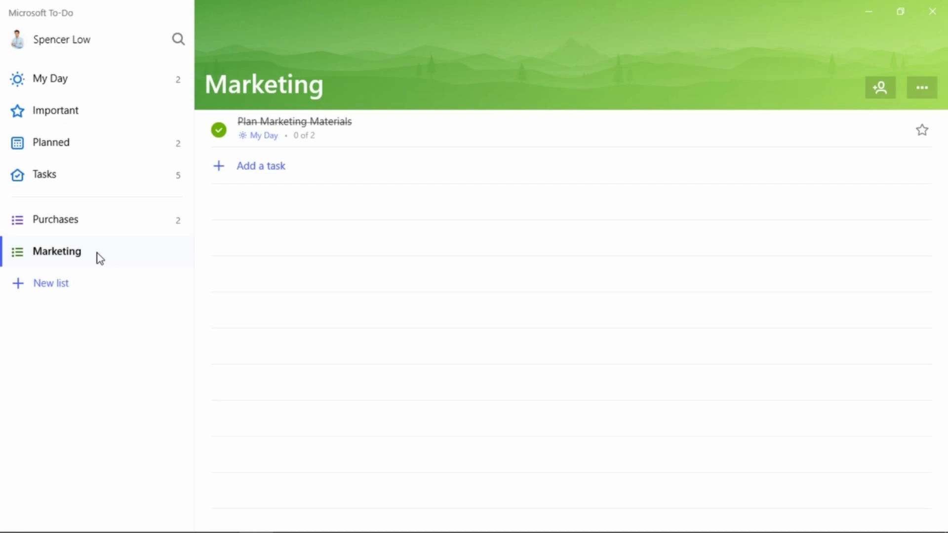
{"action": "left_click", "coordinate": [88, 83]}
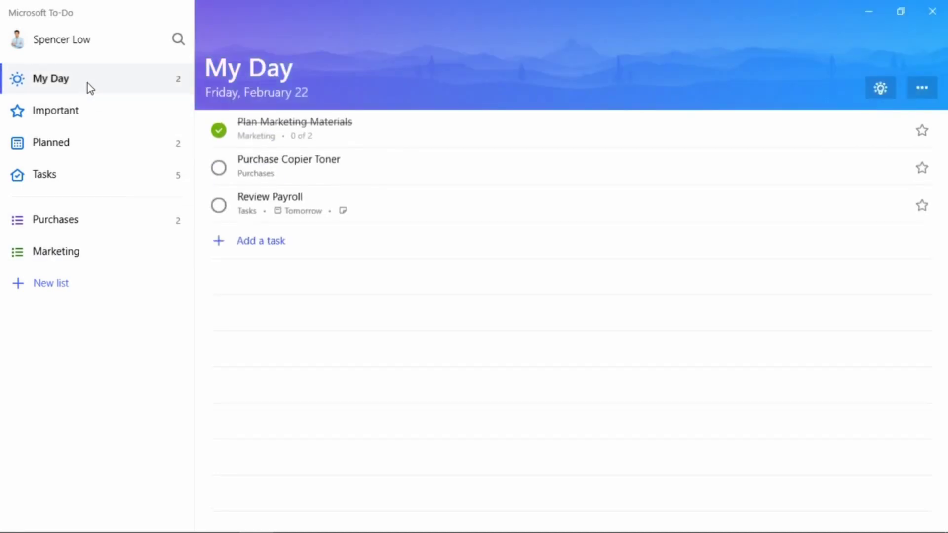
{"action": "left_click", "coordinate": [881, 94]}
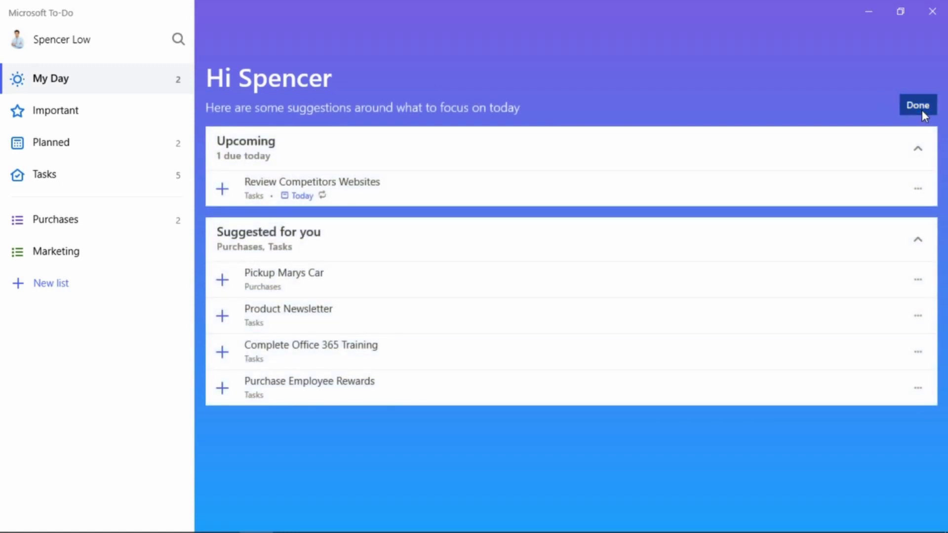
{"action": "left_click", "coordinate": [922, 110]}
{"action": "left_click", "coordinate": [920, 87]}
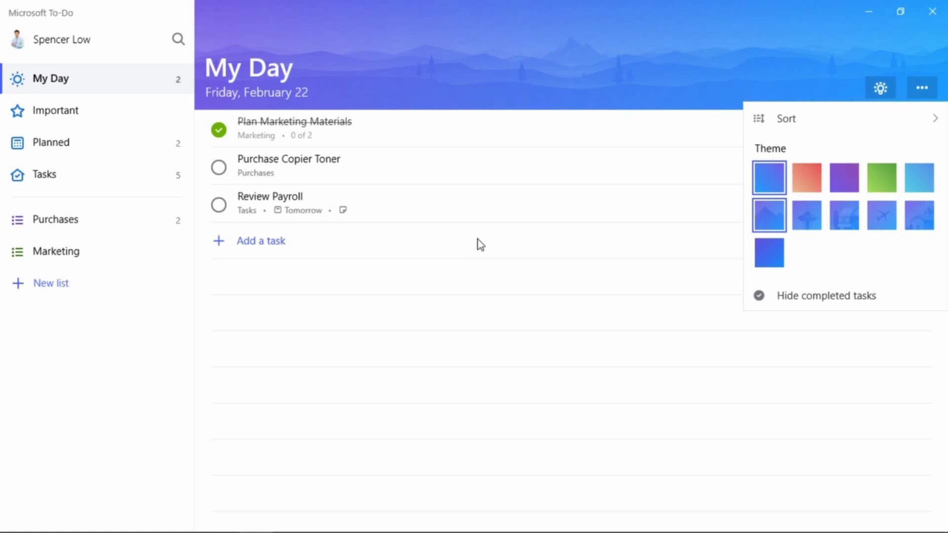
{"action": "left_click", "coordinate": [476, 57]}
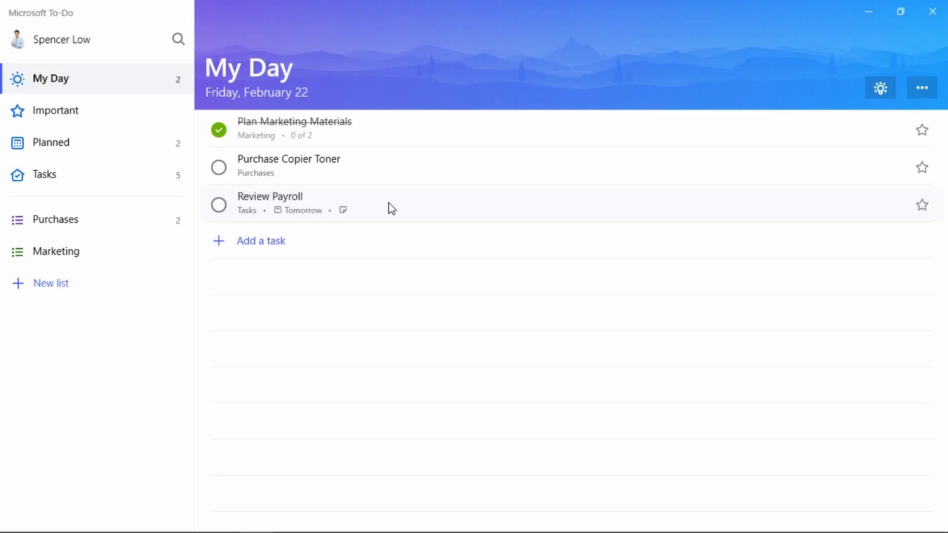
Check To-Do's My Day live tile in the Start menu, then close Start.
{"action": "key", "text": "super"}
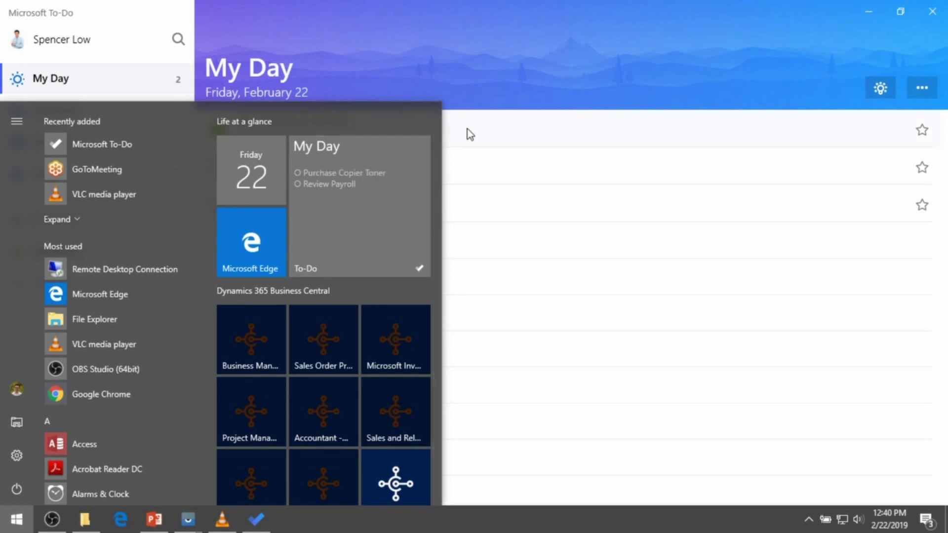
{"action": "left_click", "coordinate": [518, 131]}
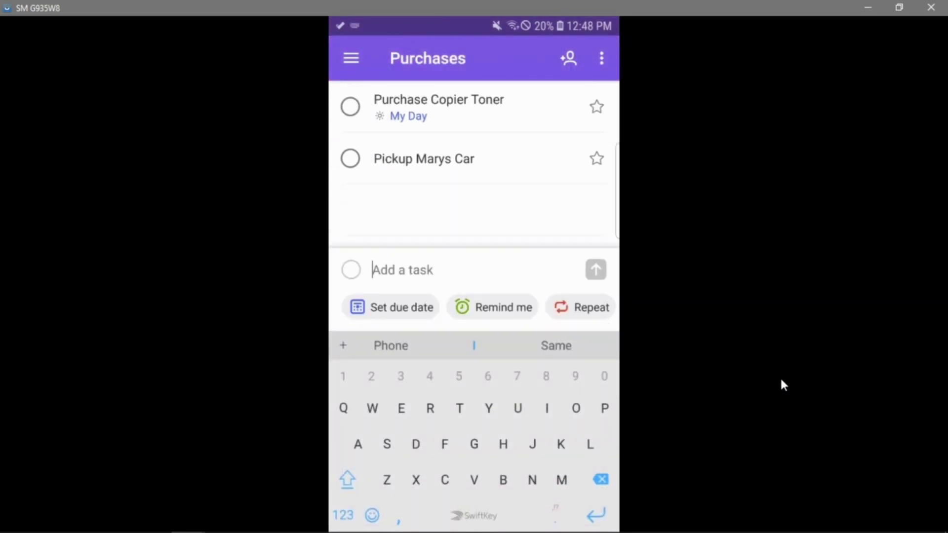
{"action": "type", "text": "Purchase "}
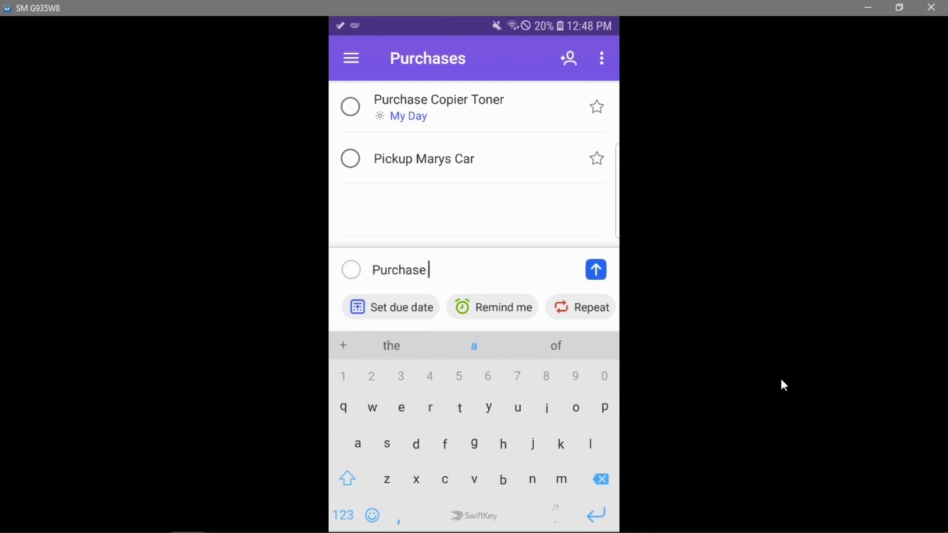
{"action": "type", "text": "ph"}
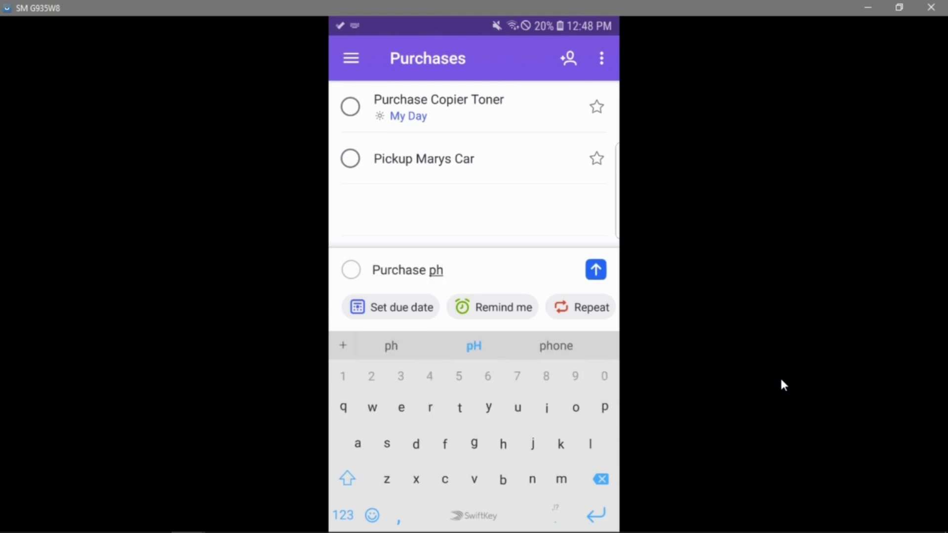
{"action": "type", "text": "one ca"}
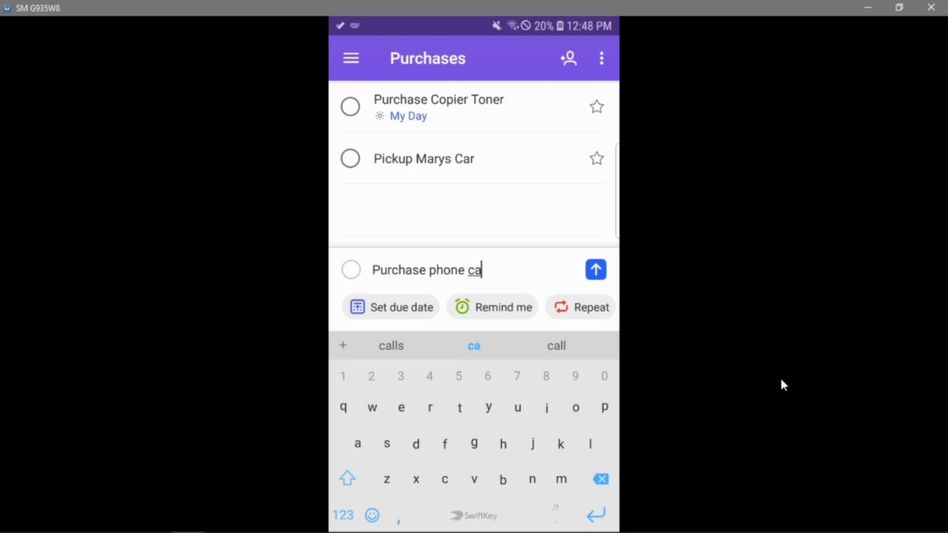
{"action": "type", "text": "ses"}
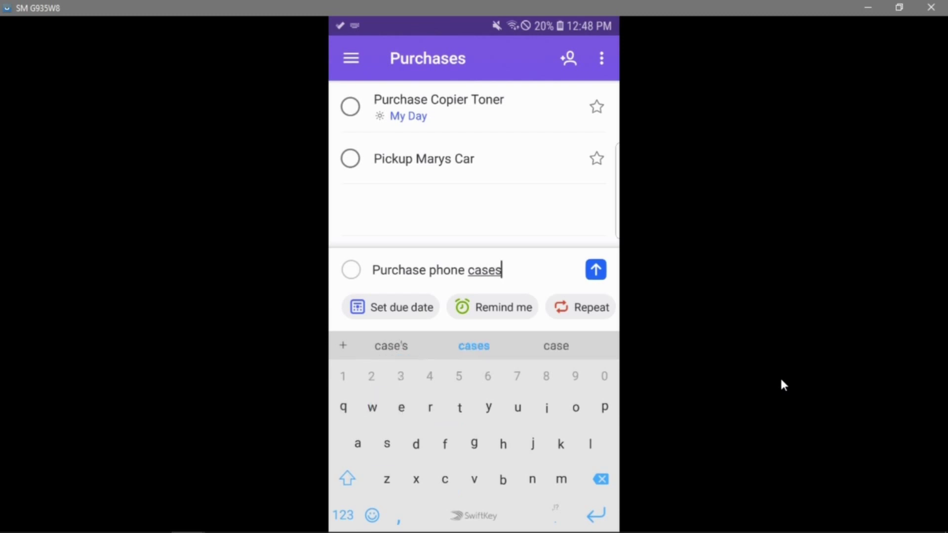
Save 'Purchase phone cases' as a new task in the Purchases list.
{"action": "key", "text": "Return"}
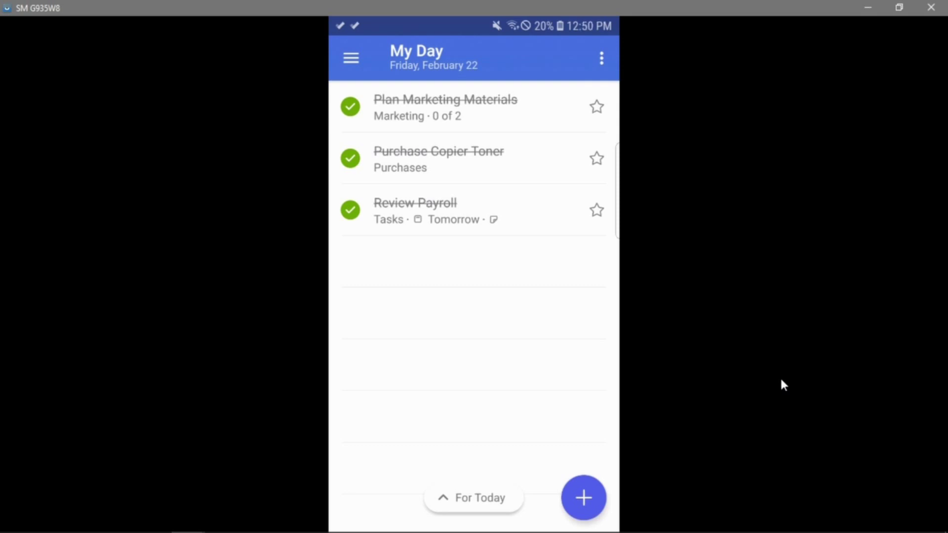
Switch to the PowerPoint slide show showing slide 7, Webinar Recap.
{"action": "key", "text": "alt+Tab"}
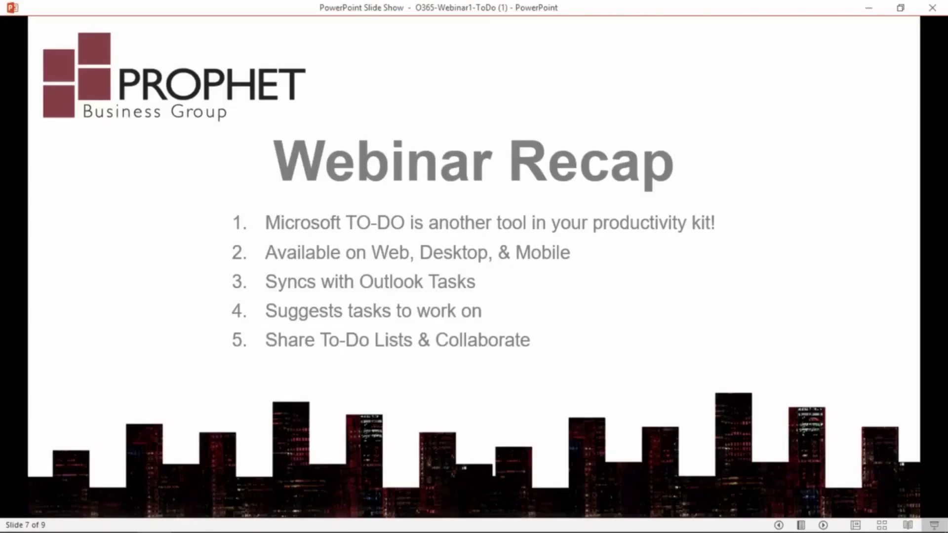